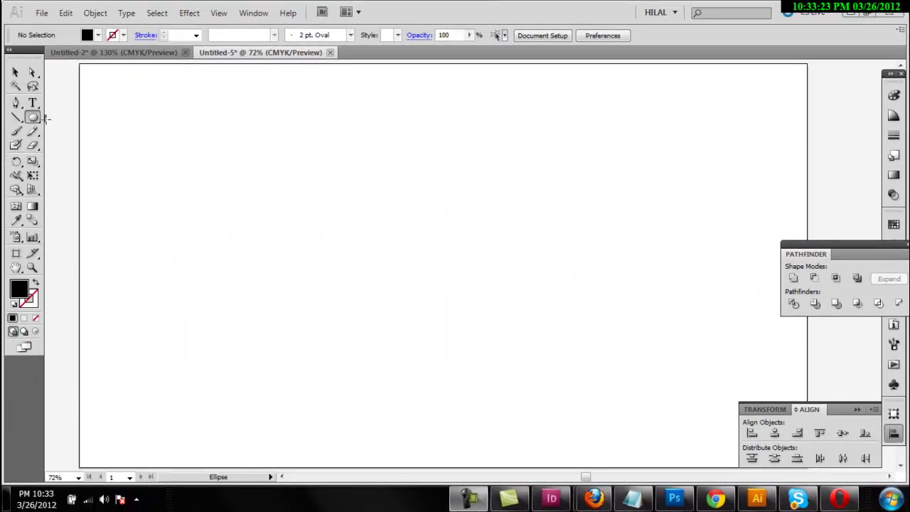
Draw a large black circle and a square, then move the square over the circle's upper-left quarter.
left_click_drag(325, 182, 463, 297)
left_click_drag(37, 121, 89, 121)
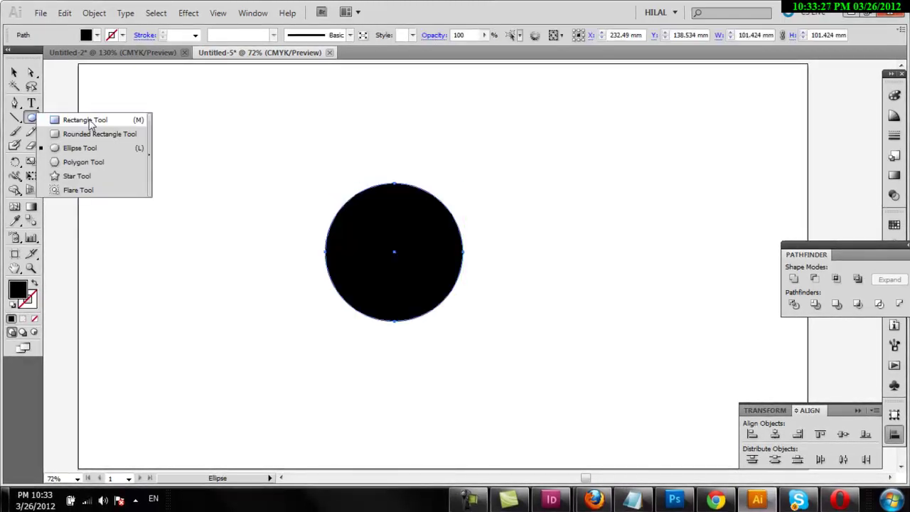
left_click_drag(141, 169, 258, 285)
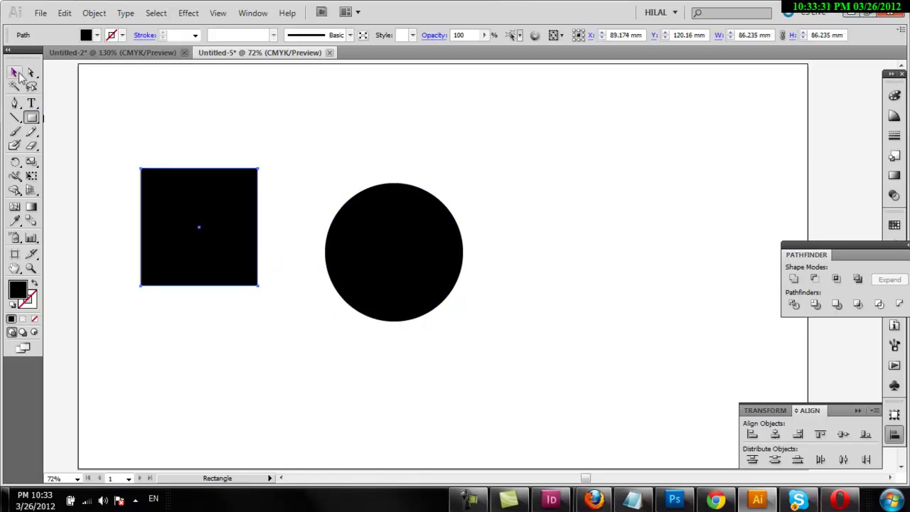
left_click_drag(210, 226, 399, 243)
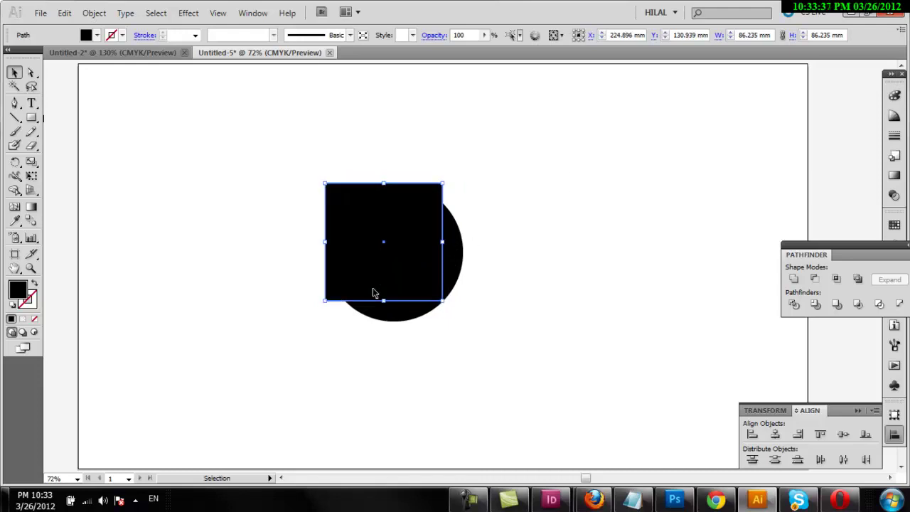
Divide the overlapping circle and square with Pathfinder and ungroup the resulting pieces.
key("ctrl+a")
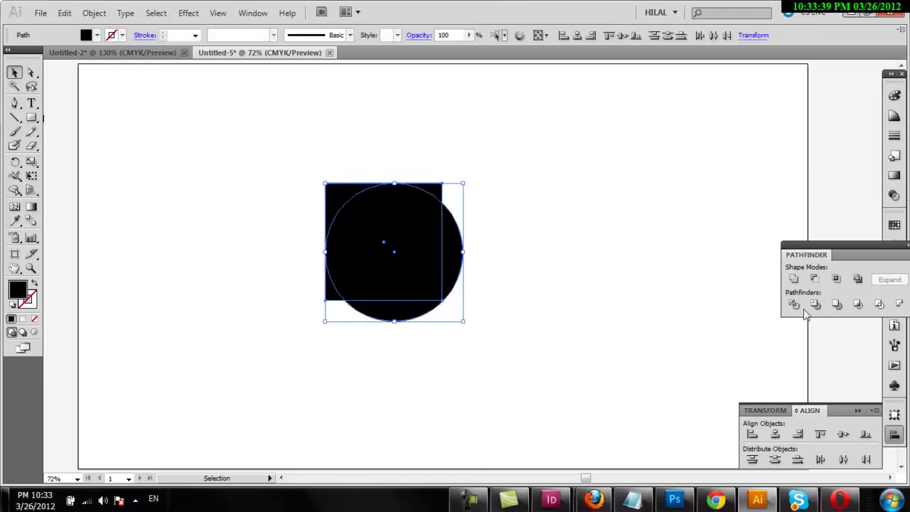
left_click(792, 305)
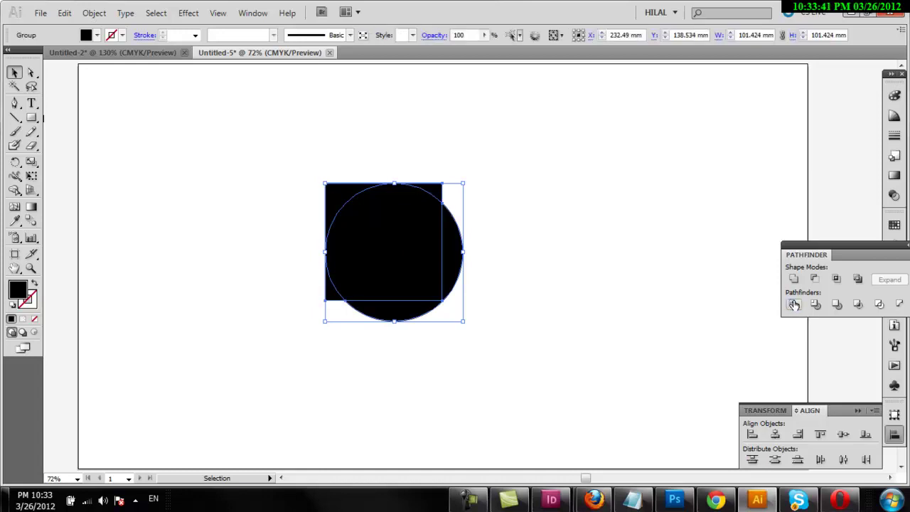
left_click(568, 220)
right_click(438, 185)
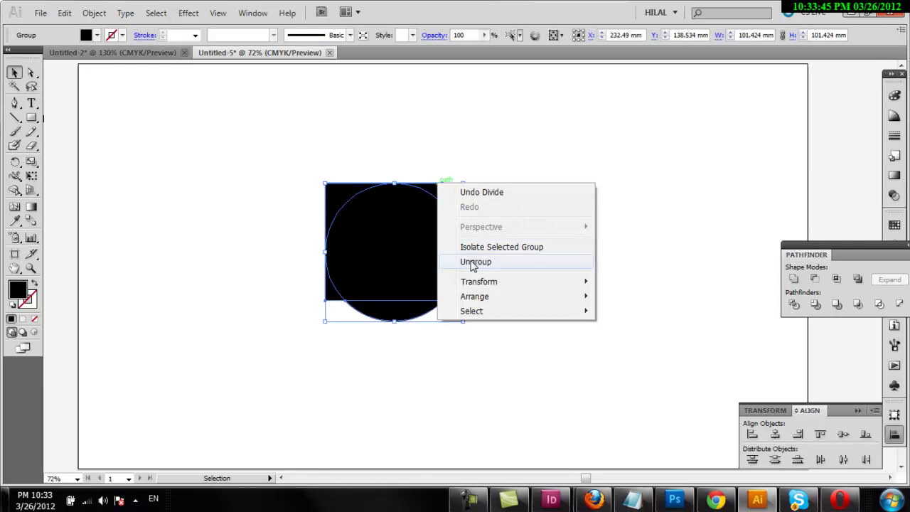
left_click(473, 262)
Delete the small top-right and bottom-left corner pieces.
left_click(446, 198)
left_click(438, 194)
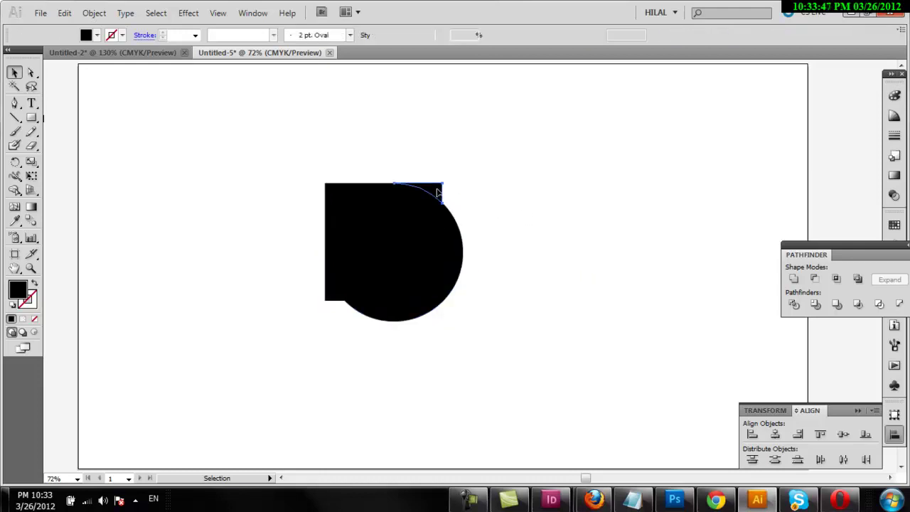
key("Delete")
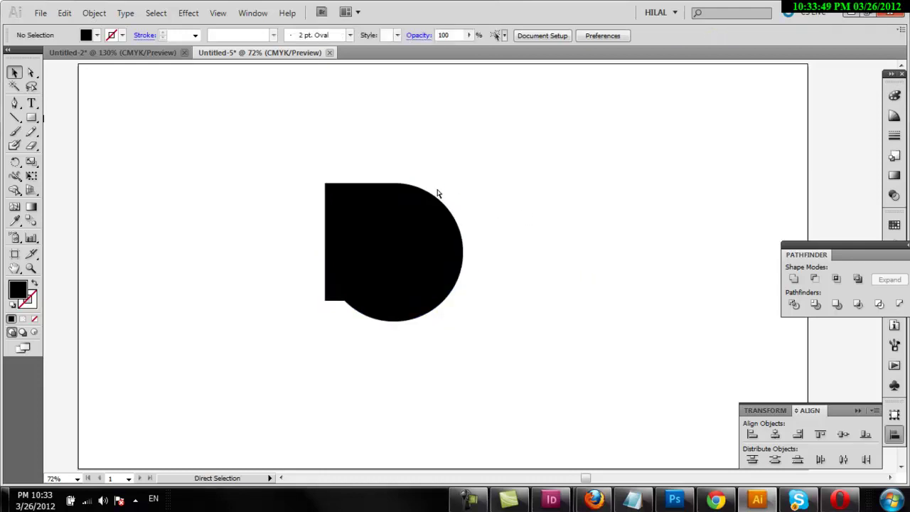
left_click(335, 300)
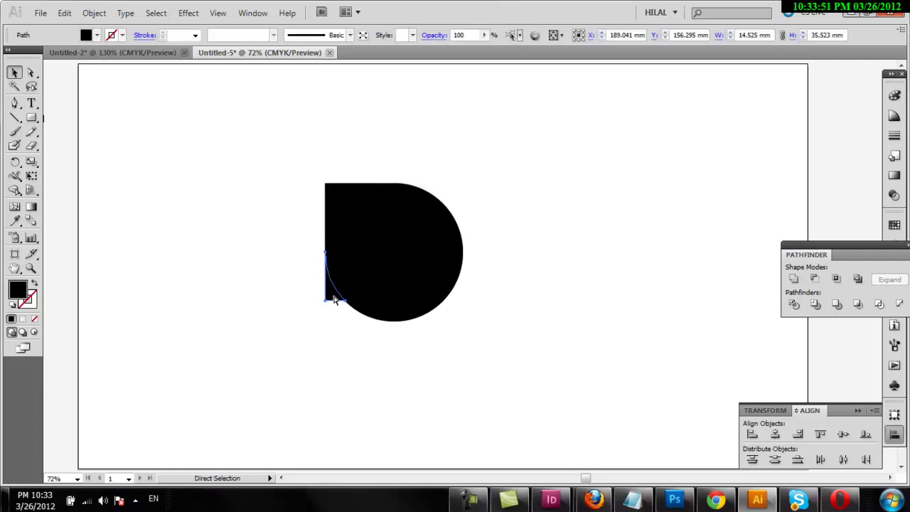
key("Delete")
Unite the remaining pieces into one teardrop with a sharp top-left corner.
key("v")
left_click(386, 275)
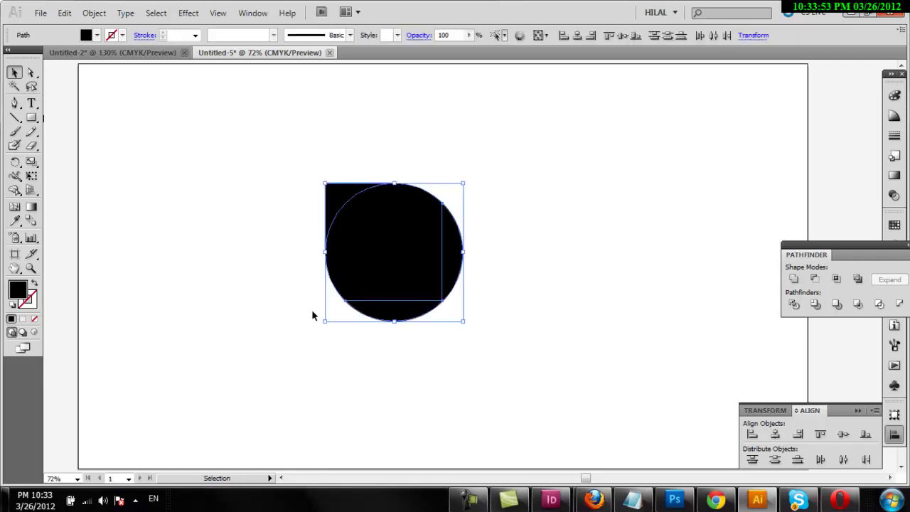
left_click(794, 280)
left_click(547, 267)
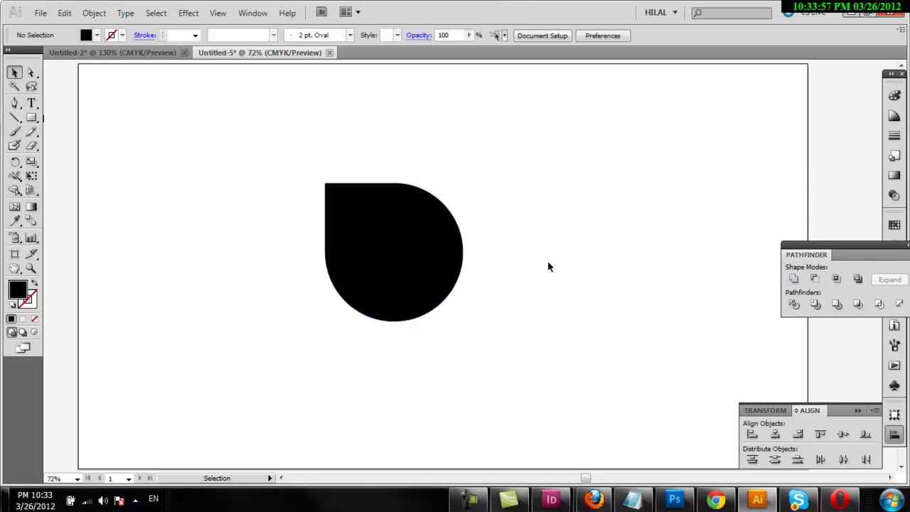
Draw a smaller circle left of the teardrop and fill it blue.
left_click(416, 272)
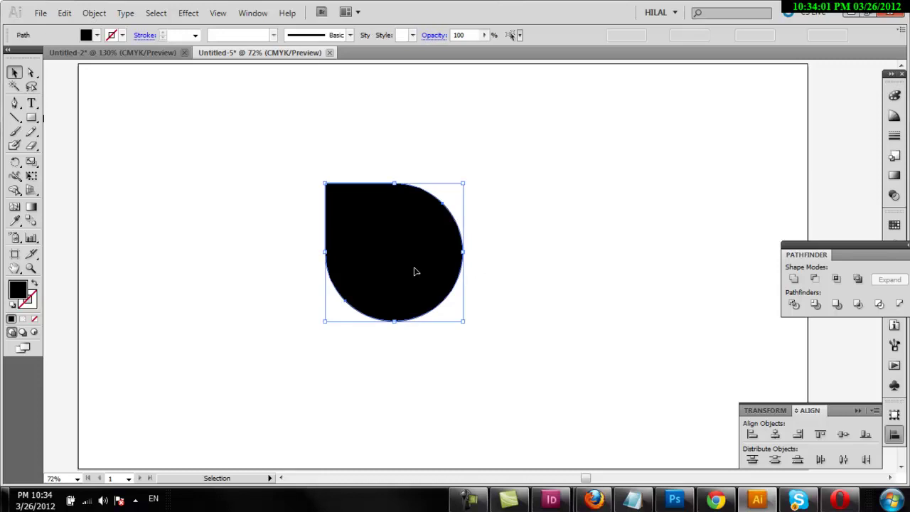
left_click(232, 230)
left_click_drag(27, 118, 78, 147)
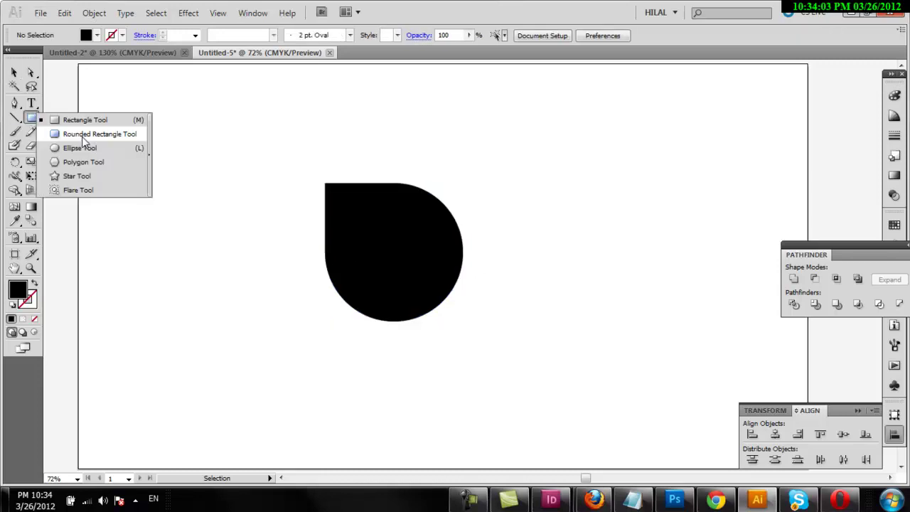
left_click_drag(176, 220, 234, 304)
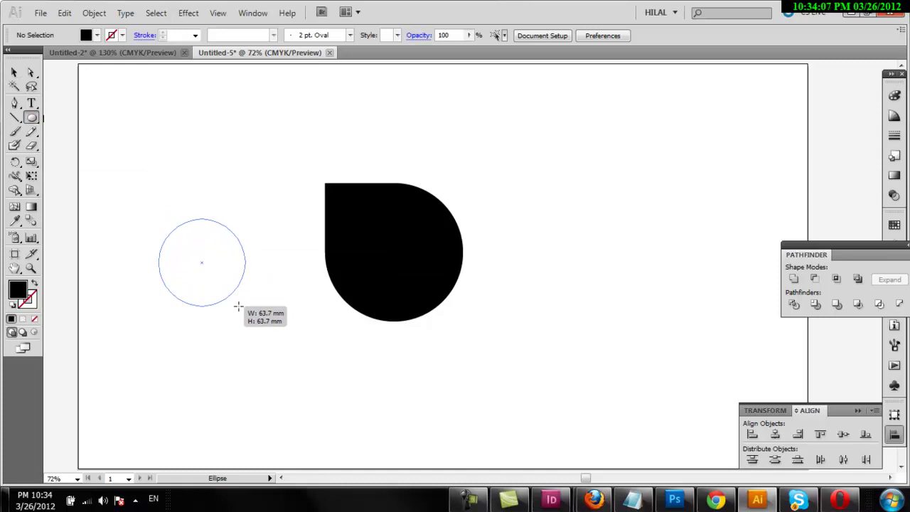
left_click_drag(235, 303, 239, 309)
left_click(97, 35)
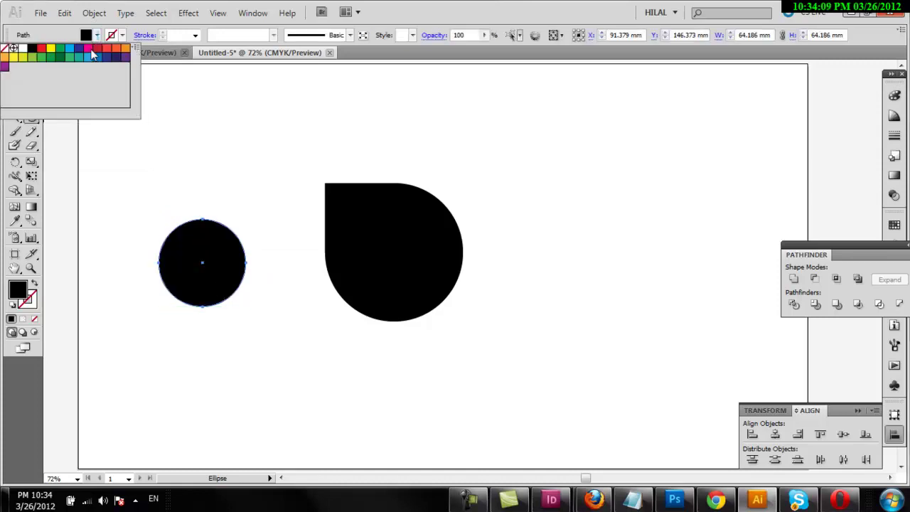
left_click(107, 71)
Move the blue circle onto the teardrop and centre it there.
right_click(185, 166)
left_click(14, 72)
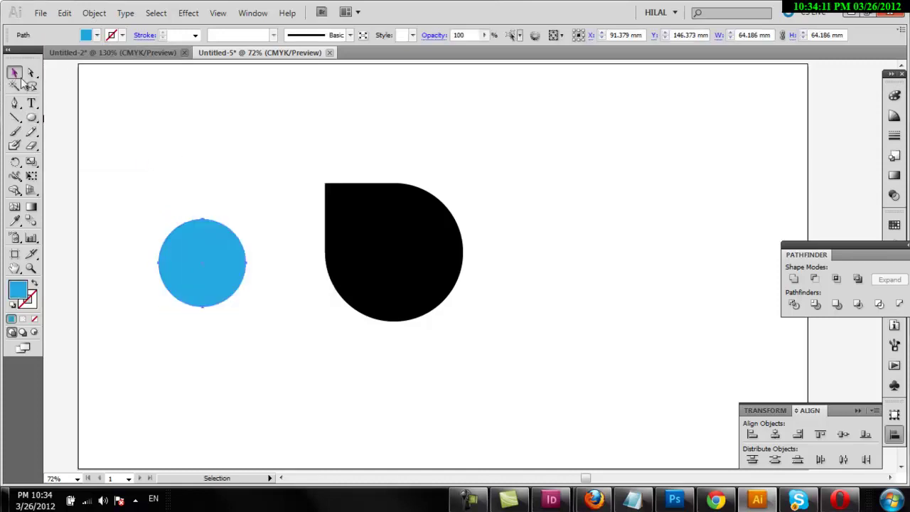
left_click_drag(213, 261, 421, 264)
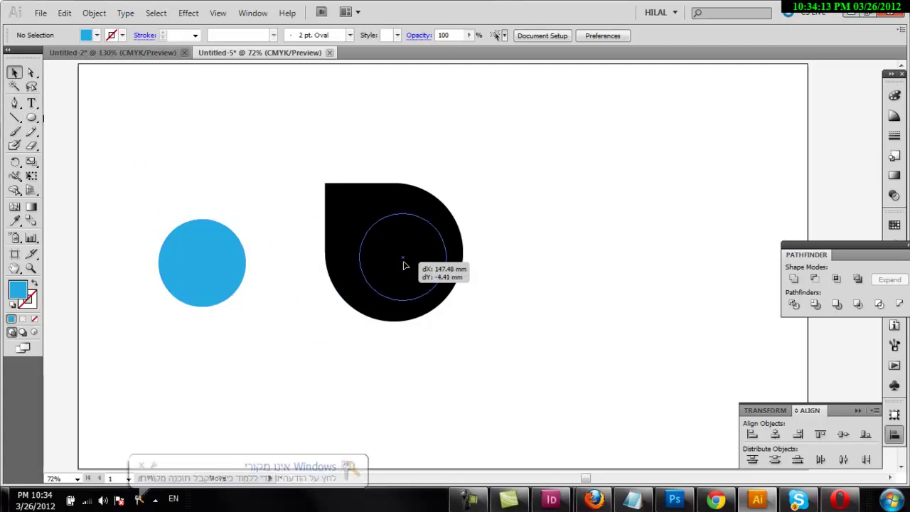
left_click_drag(421, 263, 406, 262)
left_click_drag(464, 217, 464, 216)
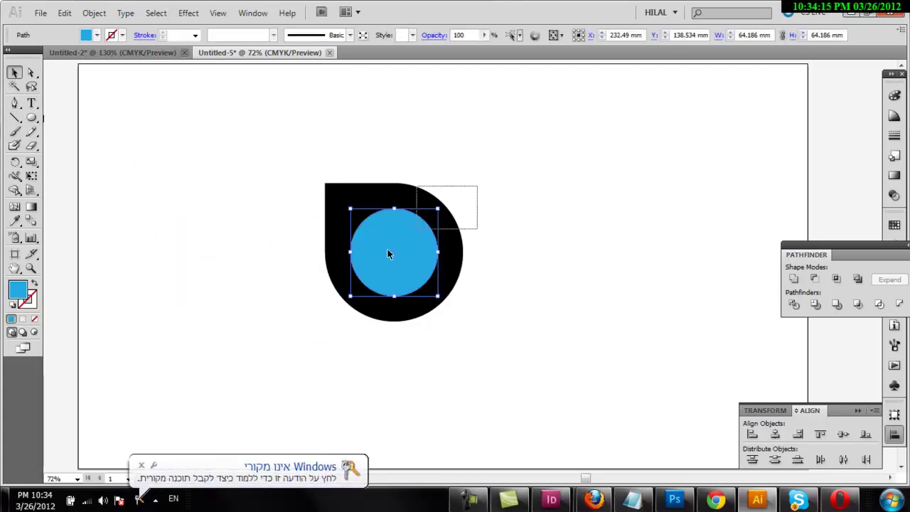
key("ctrl+a")
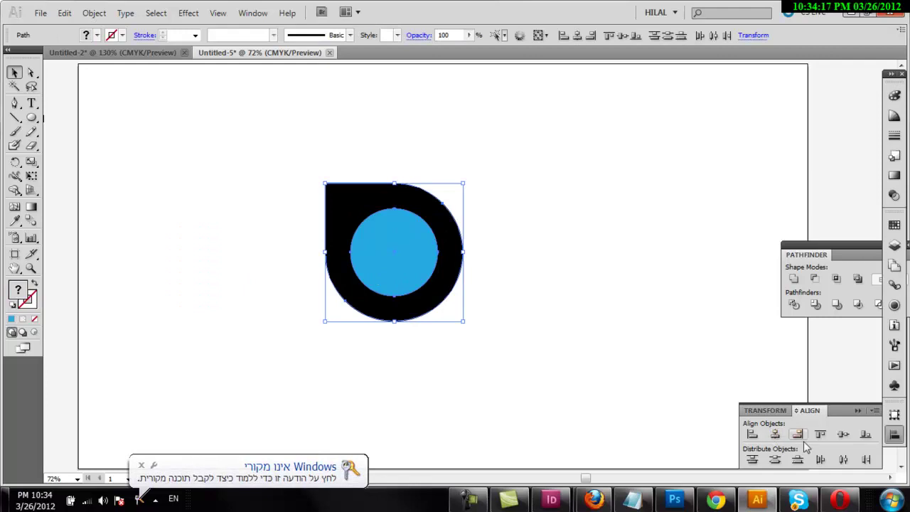
left_click(631, 276)
Move a spare blue circle to the upper right and punch the centre circle out with Minus Front.
left_click_drag(498, 159, 371, 304)
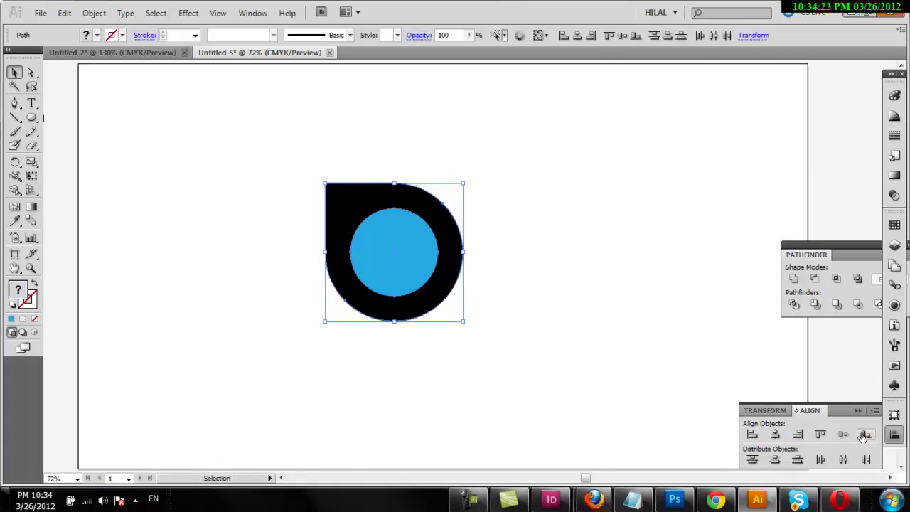
left_click(475, 248)
left_click_drag(393, 252, 639, 172)
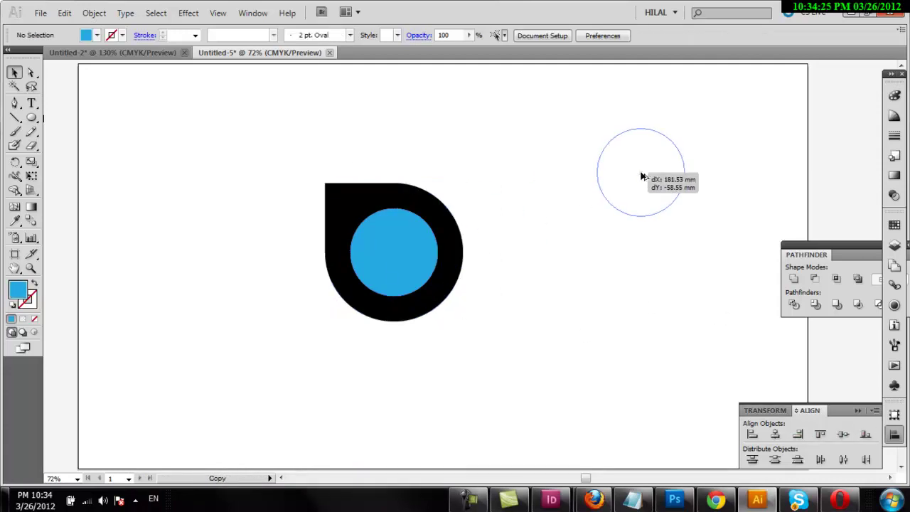
left_click(815, 279)
left_click(649, 286)
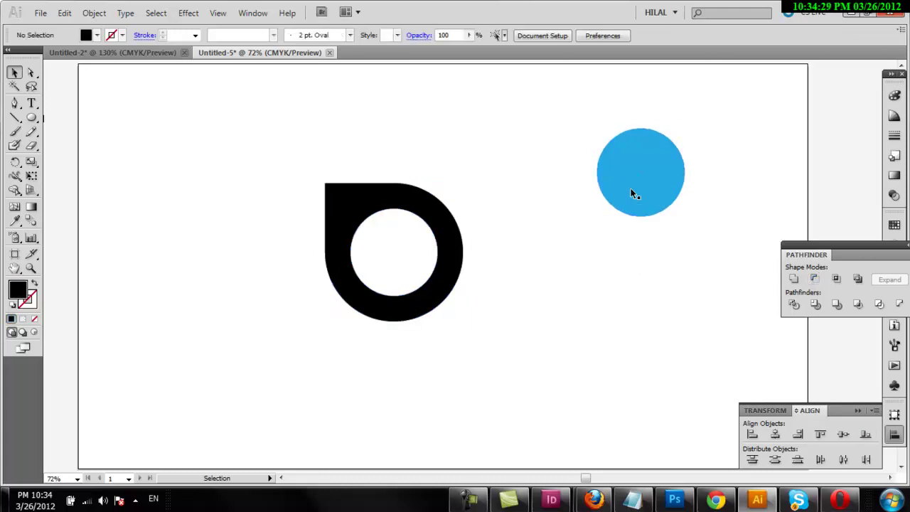
Shrink the blue circle to about 53 mm and align it to the teardrop's centre.
left_click_drag(640, 174, 566, 179)
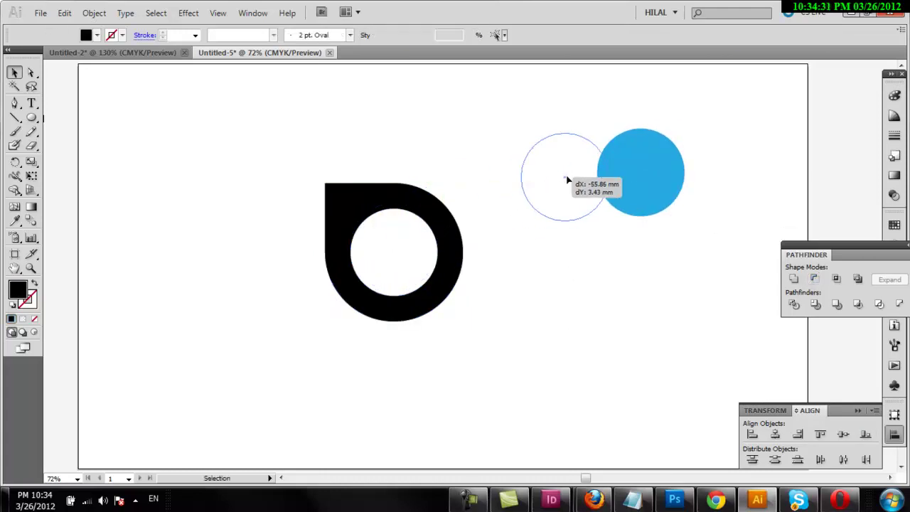
left_click_drag(609, 134, 581, 161)
left_click_drag(637, 156, 401, 298)
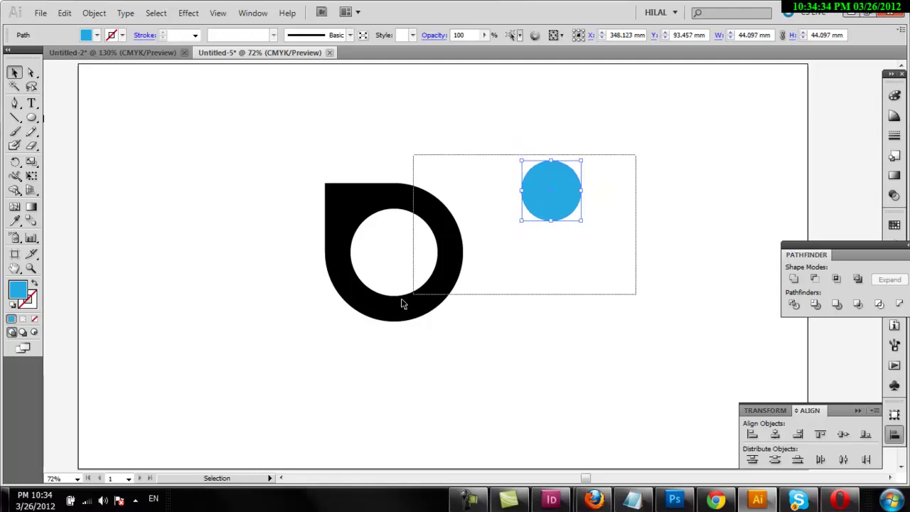
left_click(774, 434)
left_click(843, 434)
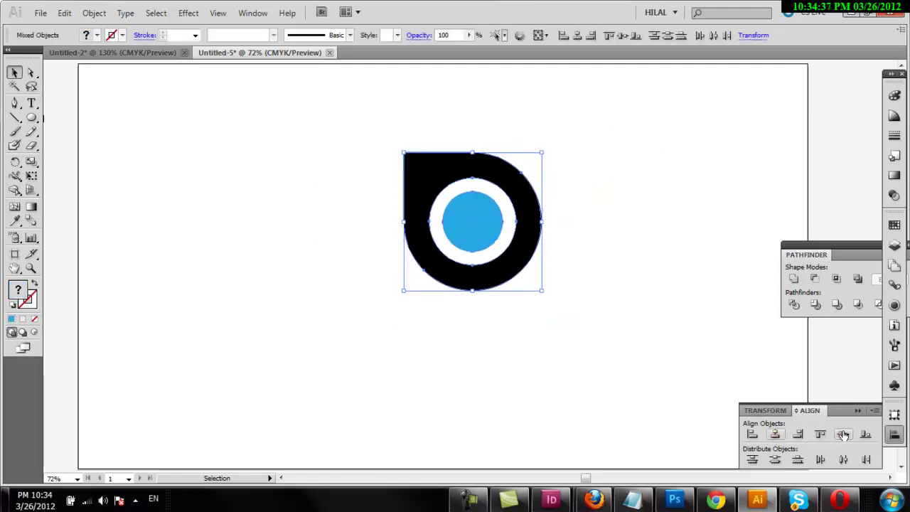
left_click(672, 253)
Cut a 27 mm copy out of the blue circle with Minus Front to form a ring.
left_click_drag(474, 225, 250, 285)
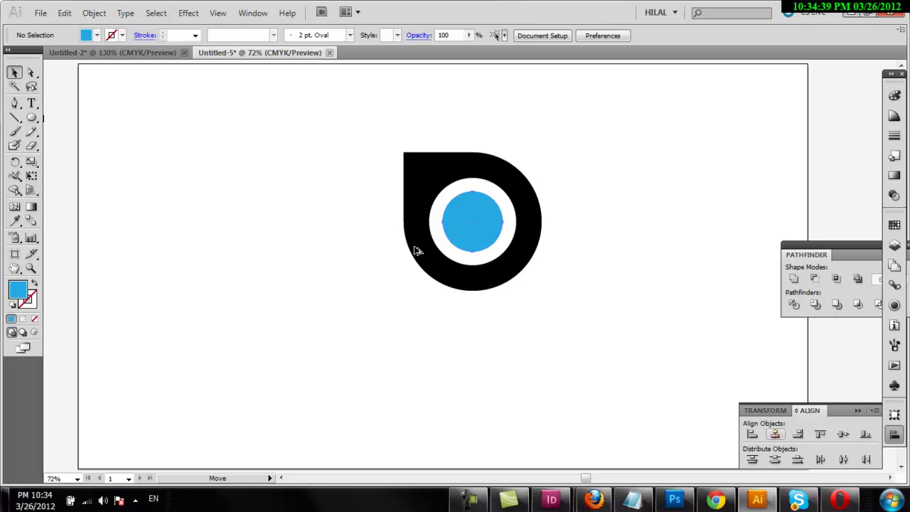
mouse_move(278, 251)
left_mouse_down()
mouse_move(251, 274)
mouse_move(473, 223)
left_mouse_up()
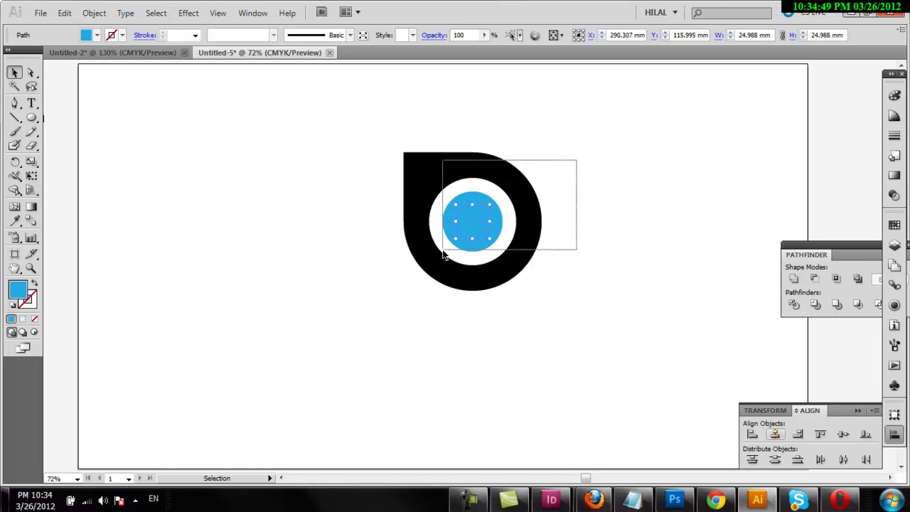
left_click_drag(444, 255, 444, 254)
left_click_drag(490, 186, 473, 237)
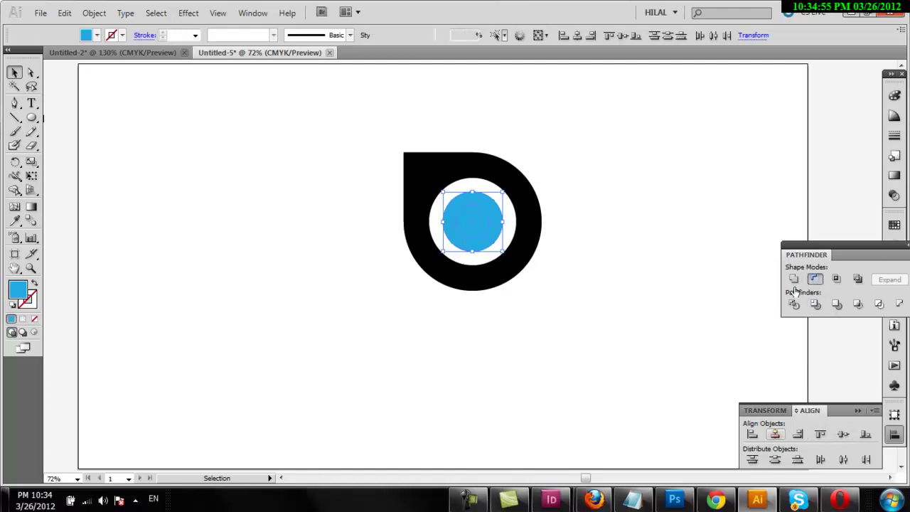
left_click(815, 279)
left_click_drag(607, 146, 373, 314)
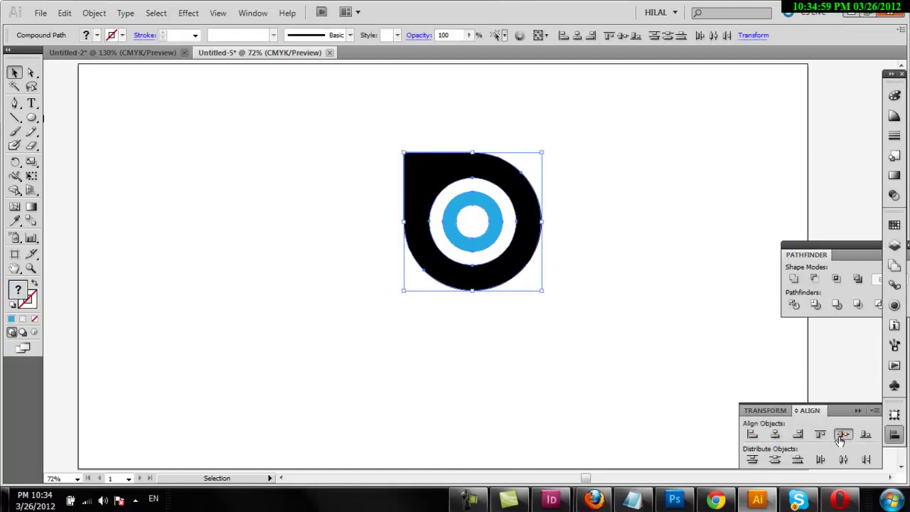
left_click(690, 331)
Draw a small circle at the centre of the logo's ring.
left_click(31, 118)
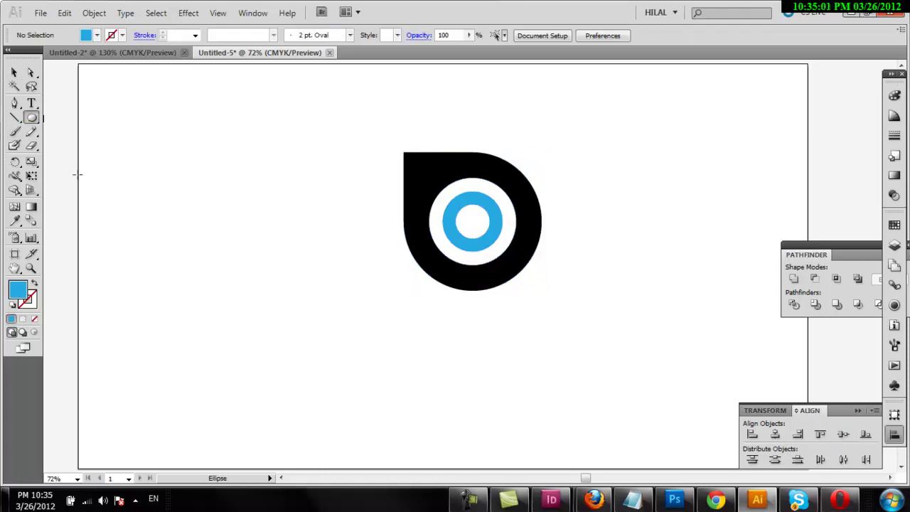
mouse_move(177, 216)
left_mouse_down()
mouse_move(202, 239)
mouse_move(483, 225)
left_mouse_up()
left_click(15, 72)
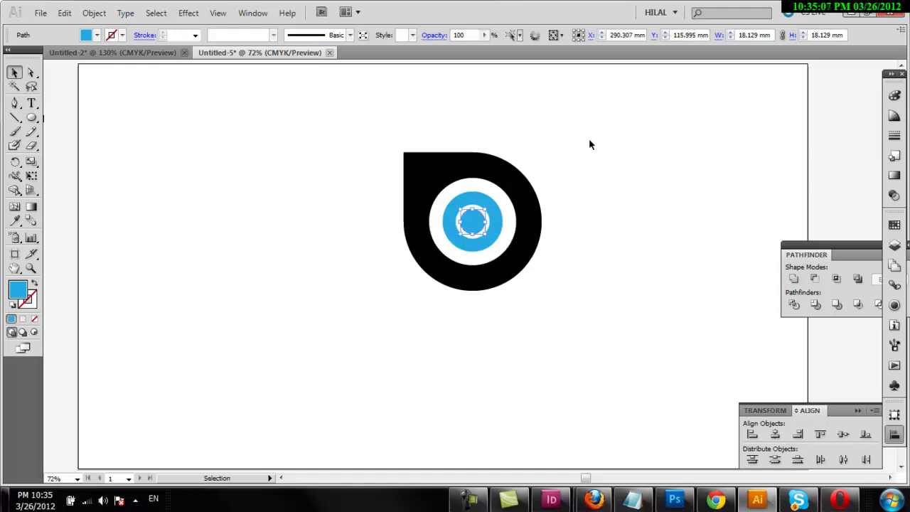
left_click(589, 138)
Move the whole logo left and down, and recolour its blue circles black.
left_click_drag(411, 304, 551, 146)
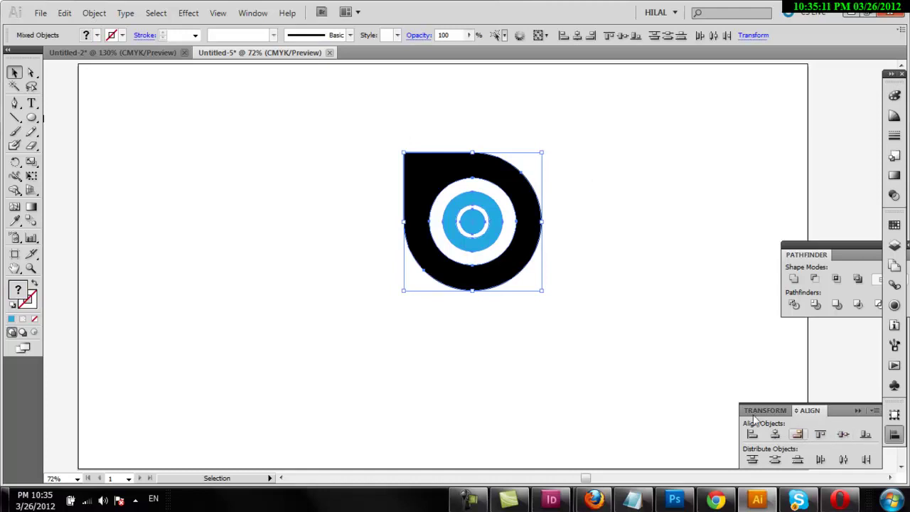
left_click(659, 358)
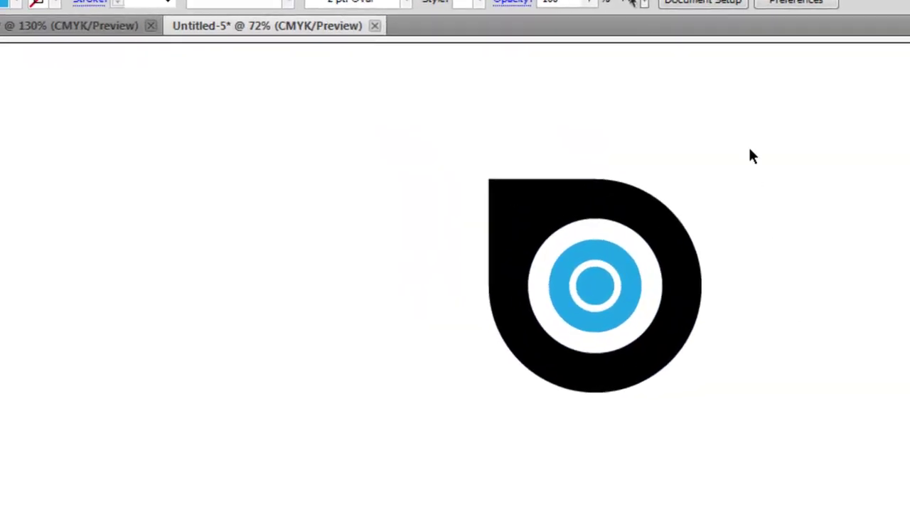
left_click(599, 370)
left_click_drag(666, 362, 569, 404)
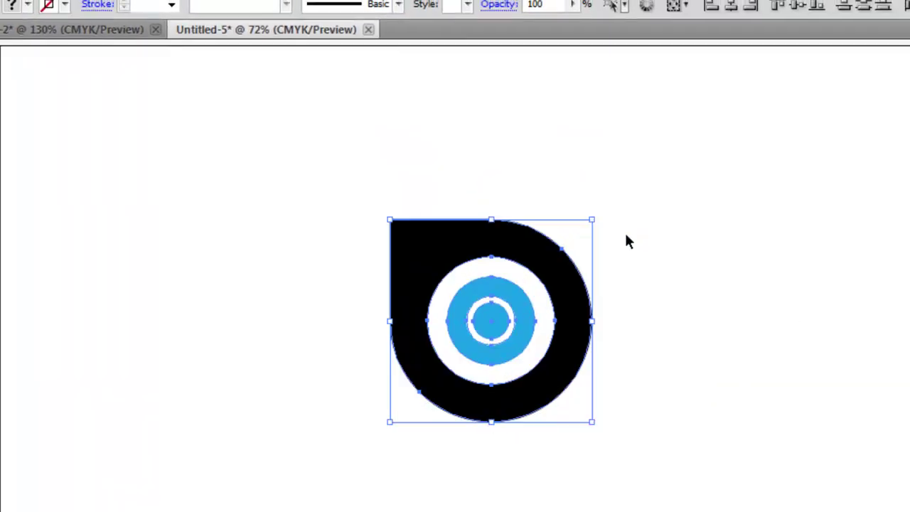
left_click(96, 35)
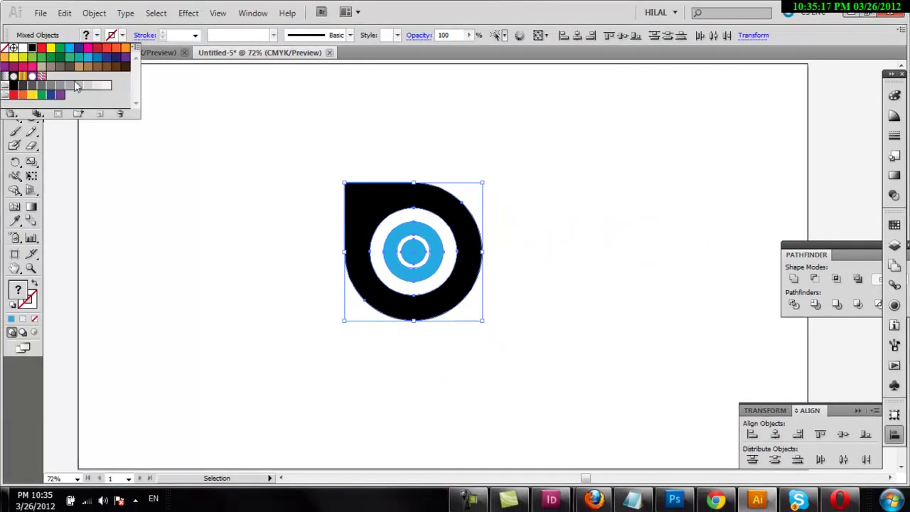
left_click(31, 49)
left_click(258, 175)
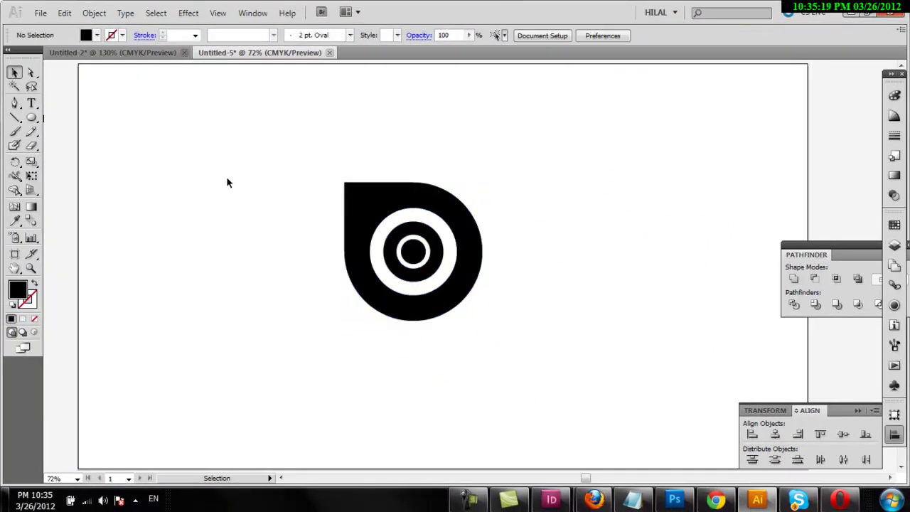
Fill the outer teardrop with the dark navy swatch (C100 M100 Y25 K25).
left_click(427, 238)
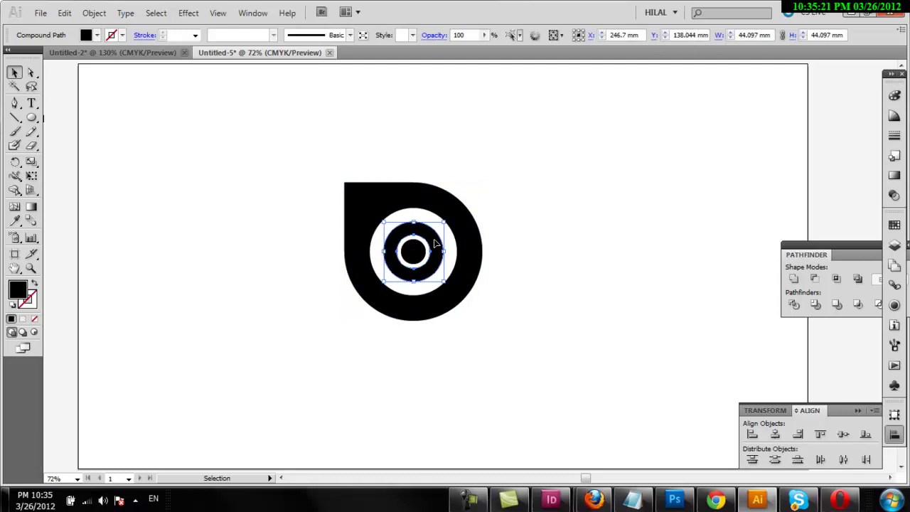
left_click(403, 205)
left_click(569, 168)
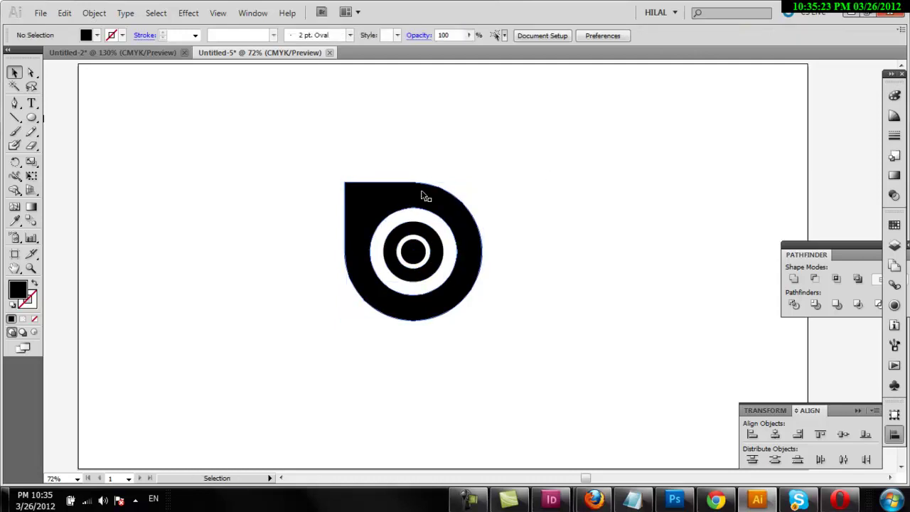
left_click(422, 192)
left_click(894, 96)
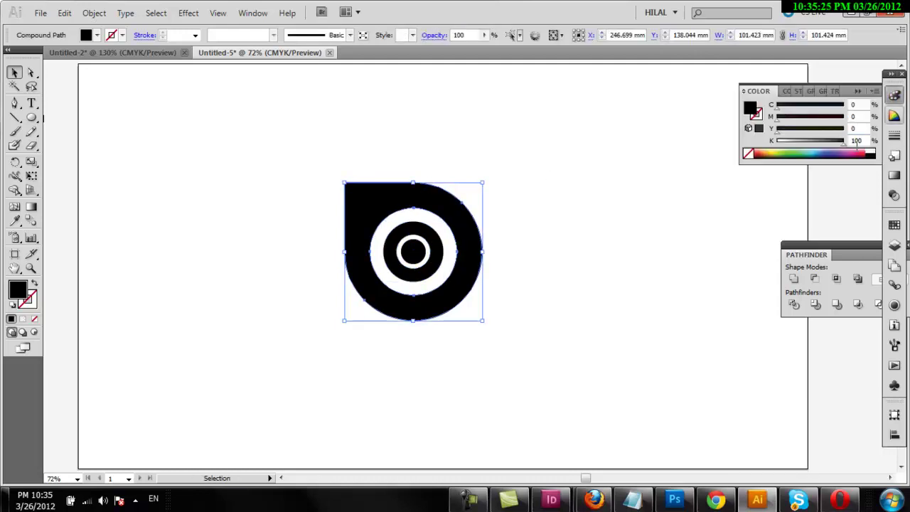
left_click(848, 153)
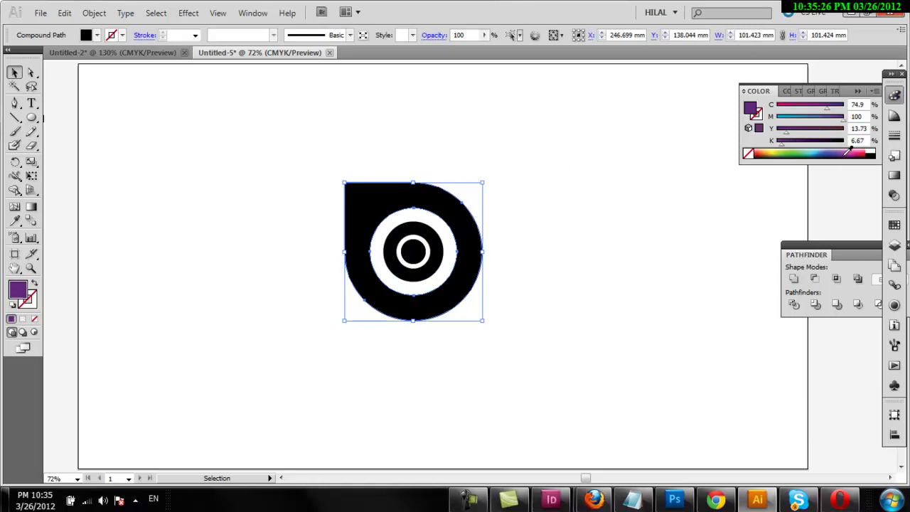
left_click(122, 35)
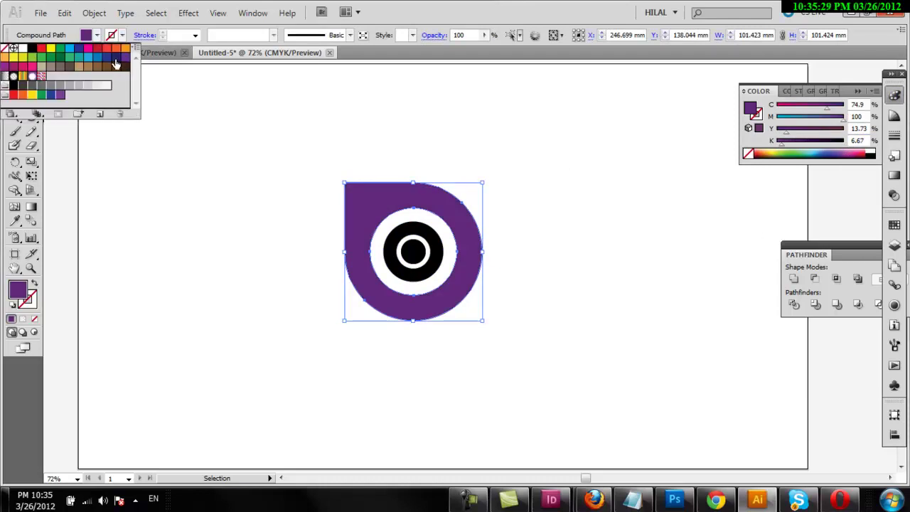
left_click(116, 64)
left_click(220, 135)
right_click(220, 134)
left_click(15, 72)
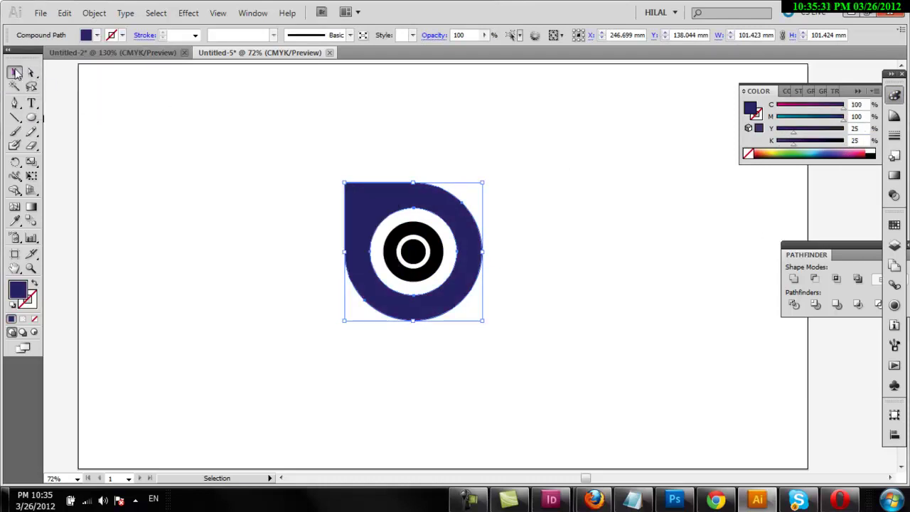
left_click(107, 103)
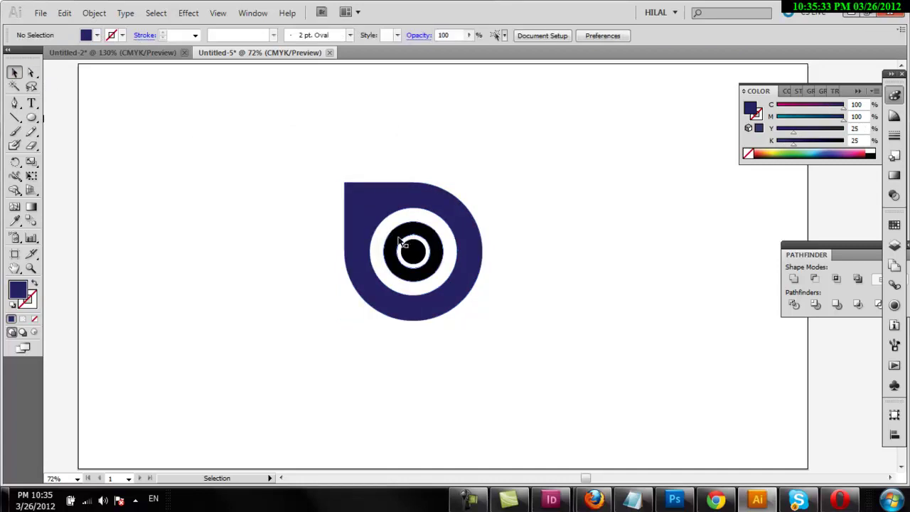
Fill the inner ring purple (C75 M100 Y0 K0) and the centre circle dark navy.
left_click(402, 242)
left_click(96, 36)
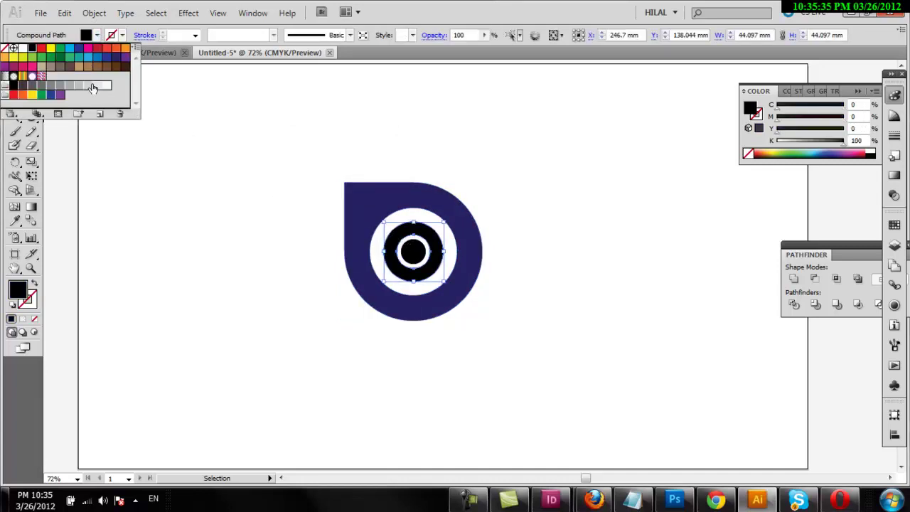
left_click(127, 58)
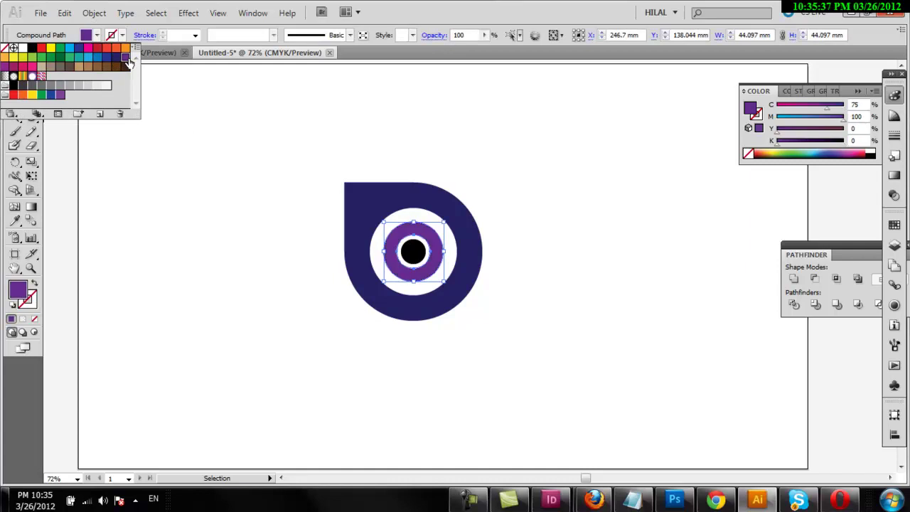
left_click(232, 129)
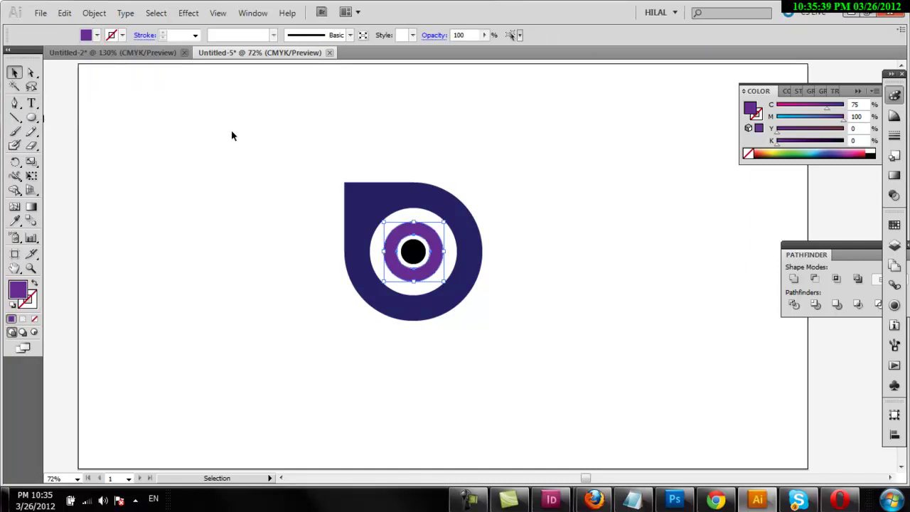
left_click(413, 252)
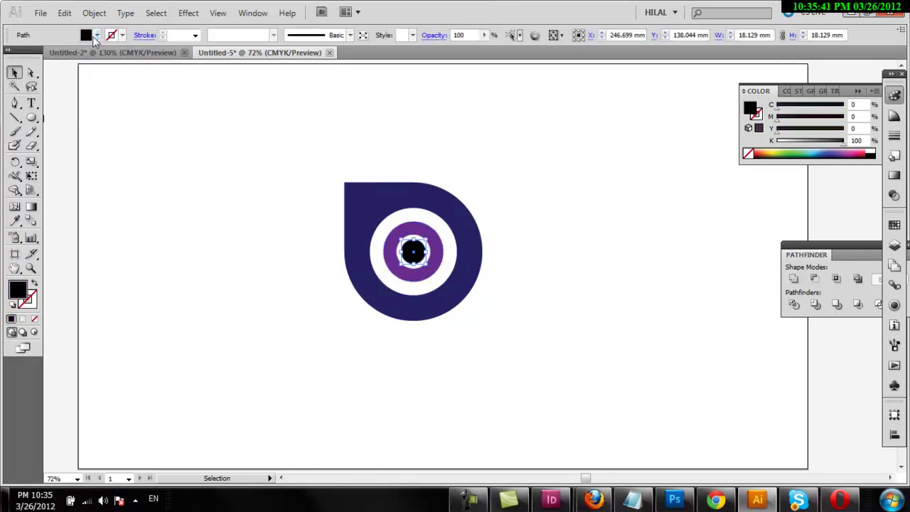
left_click(97, 35)
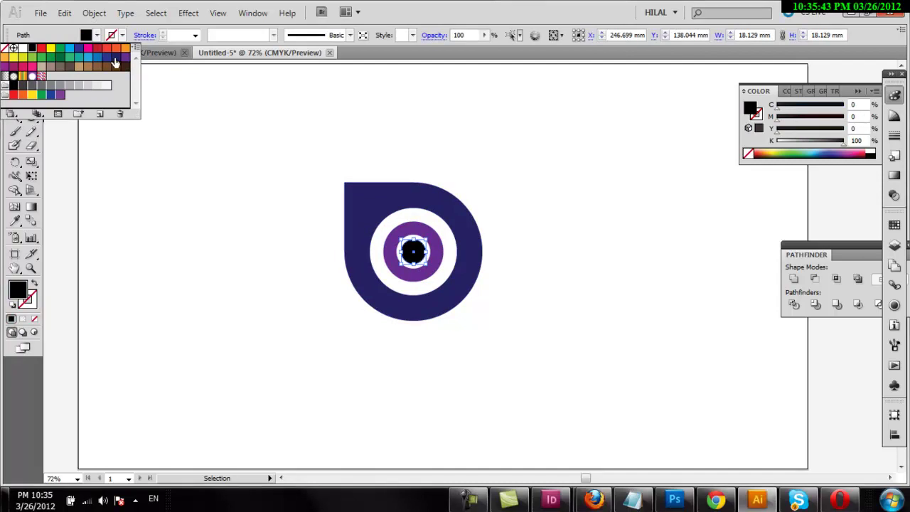
left_click(114, 62)
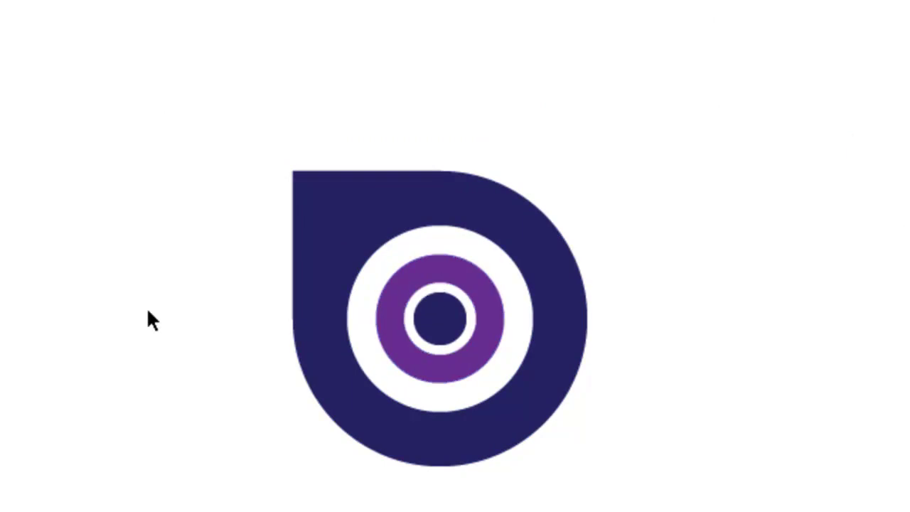
Select the outer navy teardrop, trying both the Selection and Direct Selection tools.
left_click(338, 223)
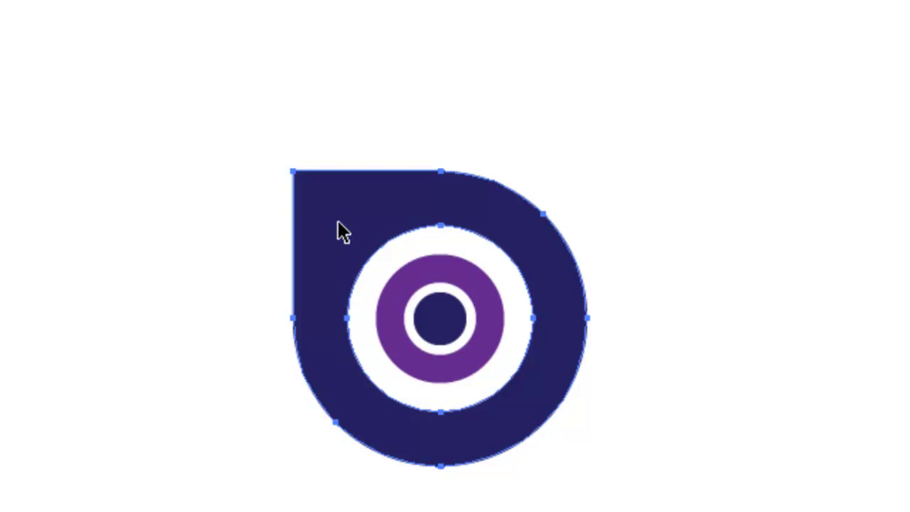
left_click(342, 230)
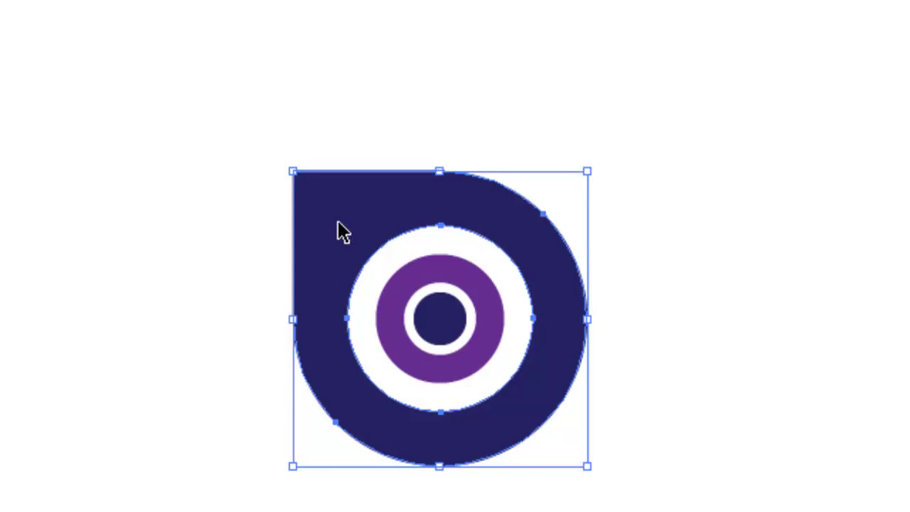
key("a")
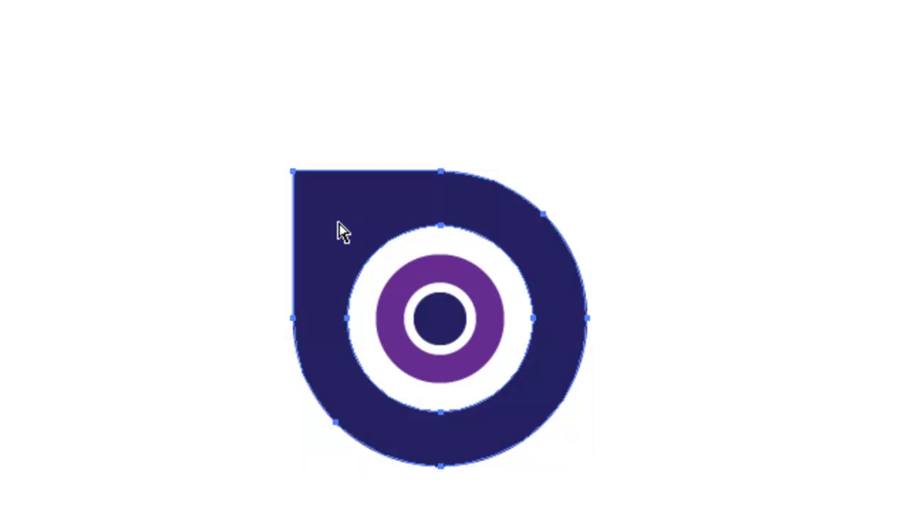
key("v")
key("a")
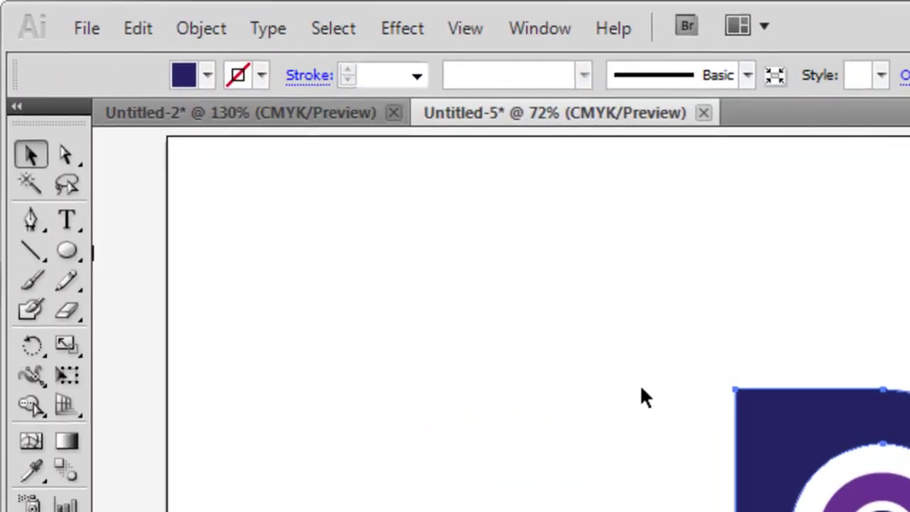
left_click(643, 396)
Copy the outer navy teardrop and Paste in Back behind the original.
left_click(850, 432)
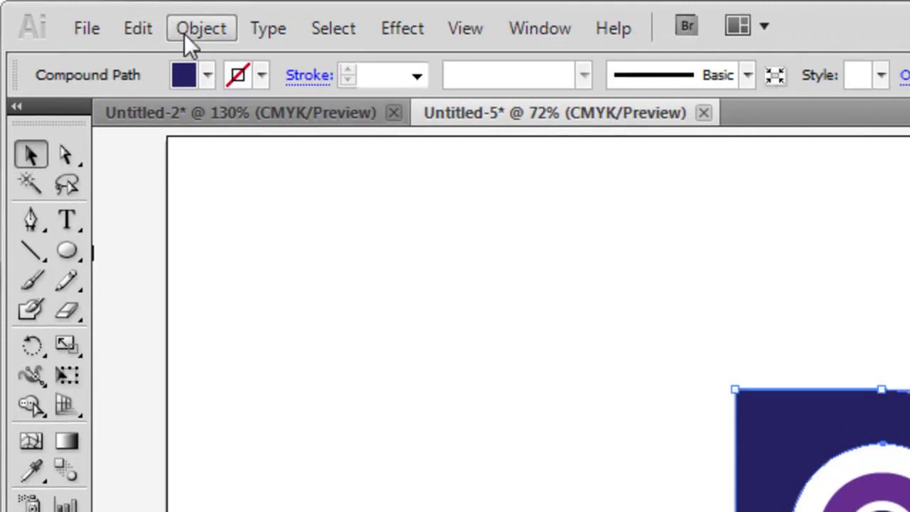
left_click(152, 36)
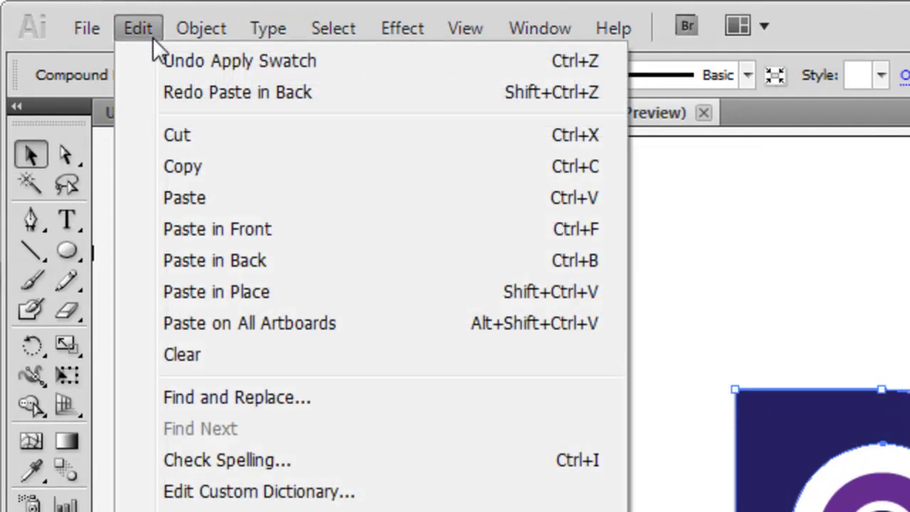
left_click(200, 171)
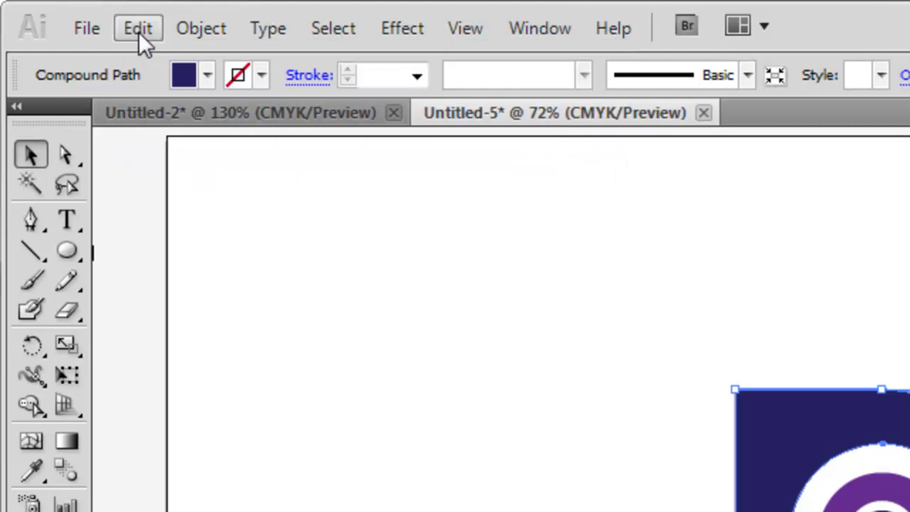
left_click(139, 30)
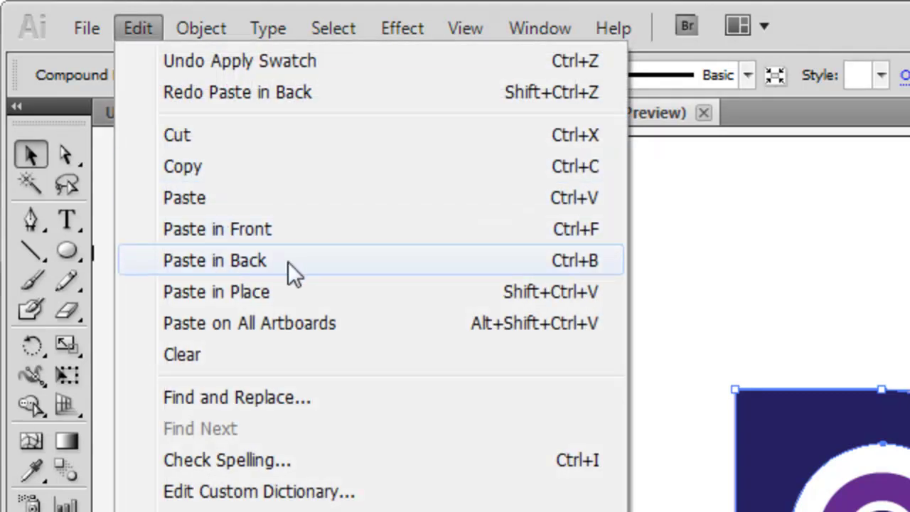
left_click(392, 262)
left_click(517, 281)
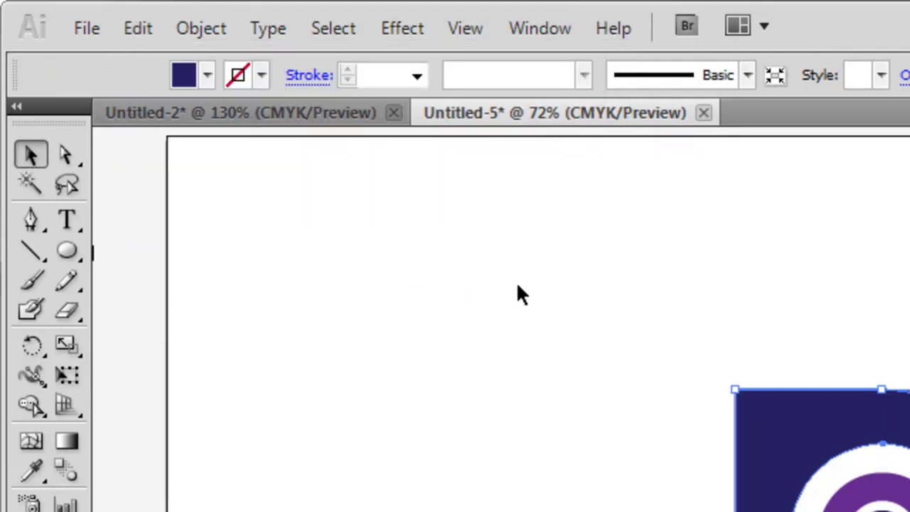
left_click(66, 251)
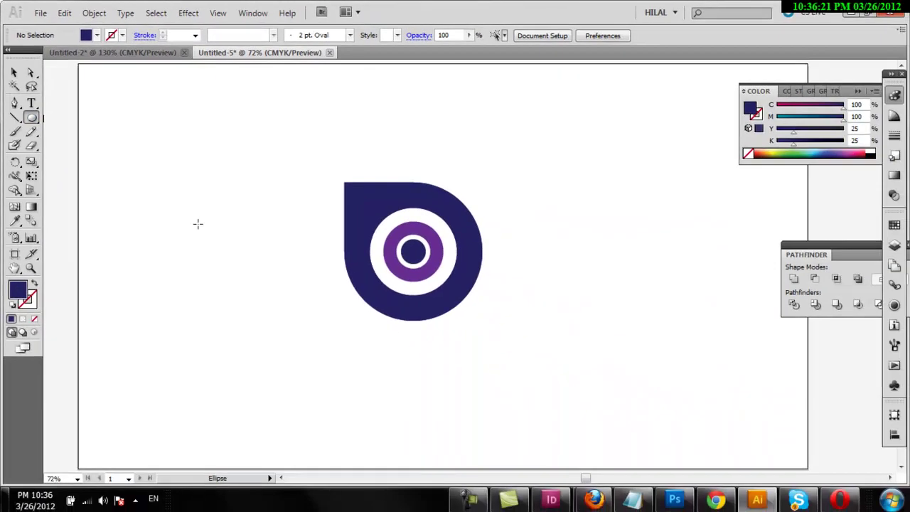
Subtract a 103 mm circle placed over the teardrop's upper part with Minus Front.
left_click_drag(187, 243, 320, 358)
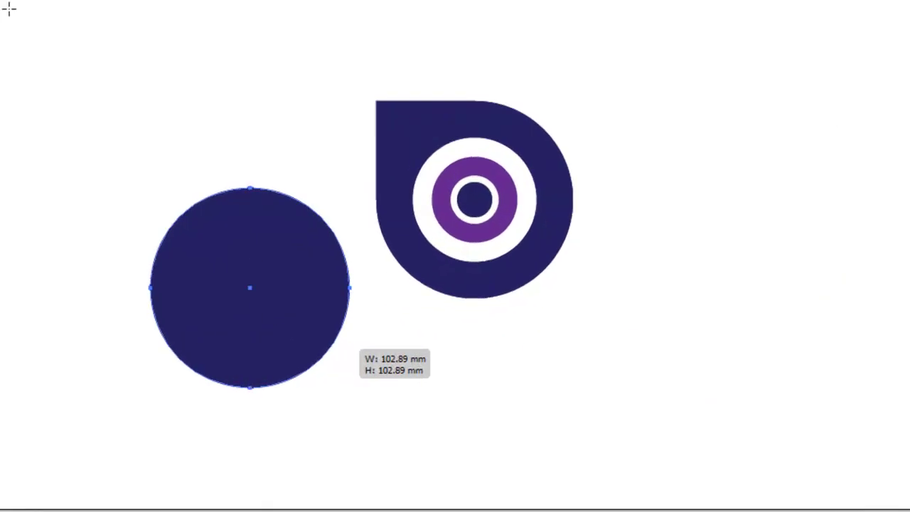
mouse_move(214, 259)
left_mouse_down()
mouse_move(588, 162)
mouse_move(555, 177)
mouse_move(566, 176)
left_mouse_up()
left_click_drag(498, 96, 453, 29)
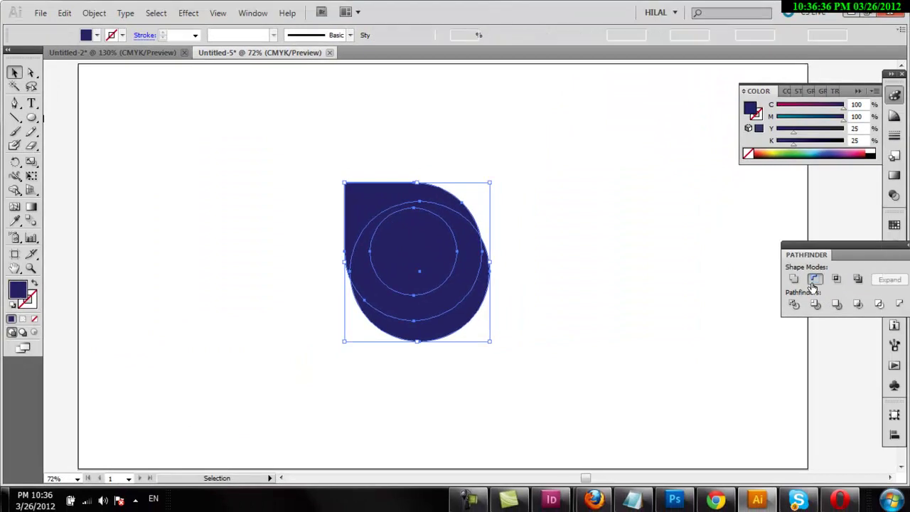
left_click(815, 279)
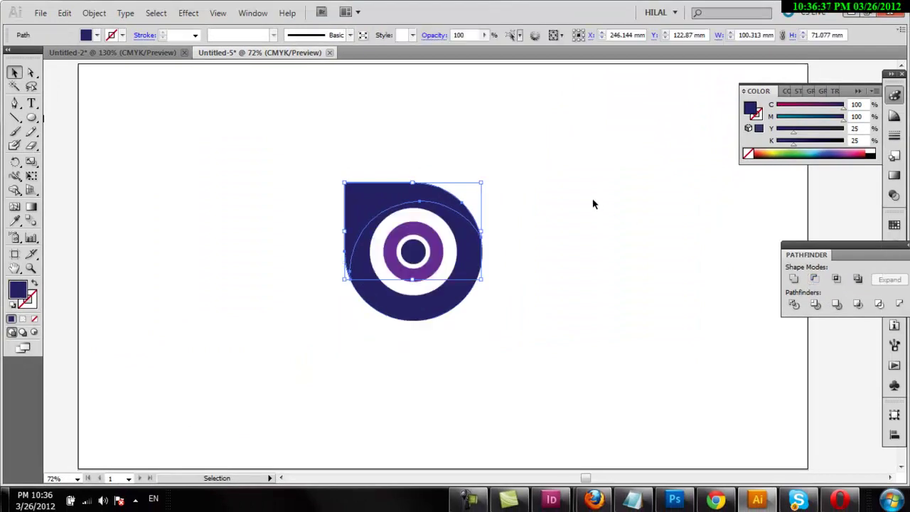
Give the crescent a linear white-to-transparent gradient with its midpoint near 51.5%.
left_click(894, 177)
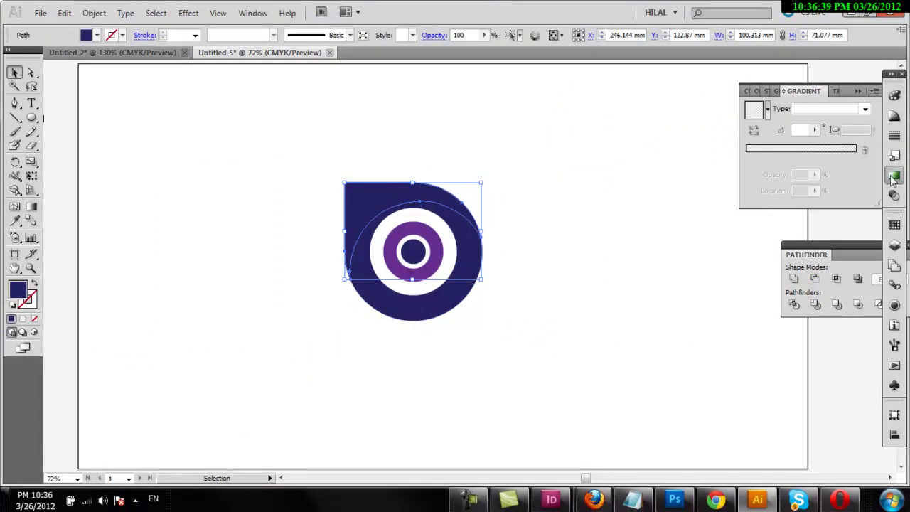
left_click(768, 121)
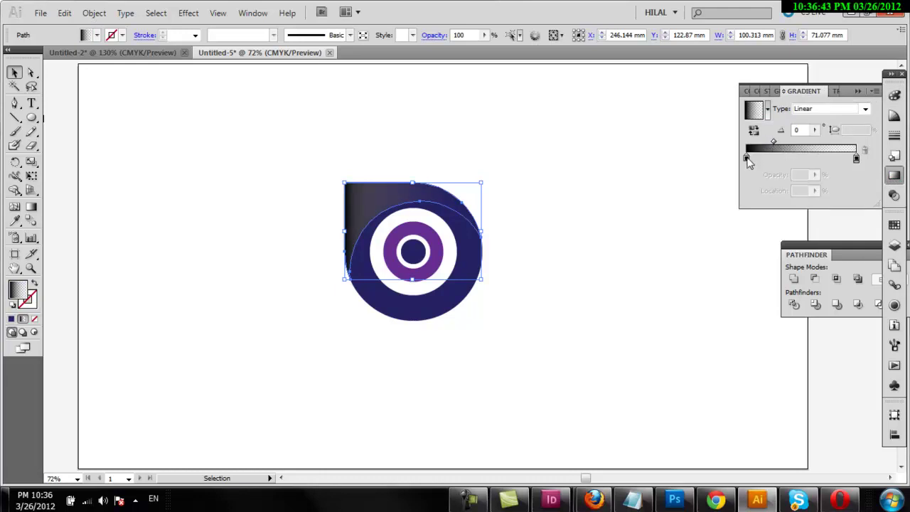
double_click(747, 158)
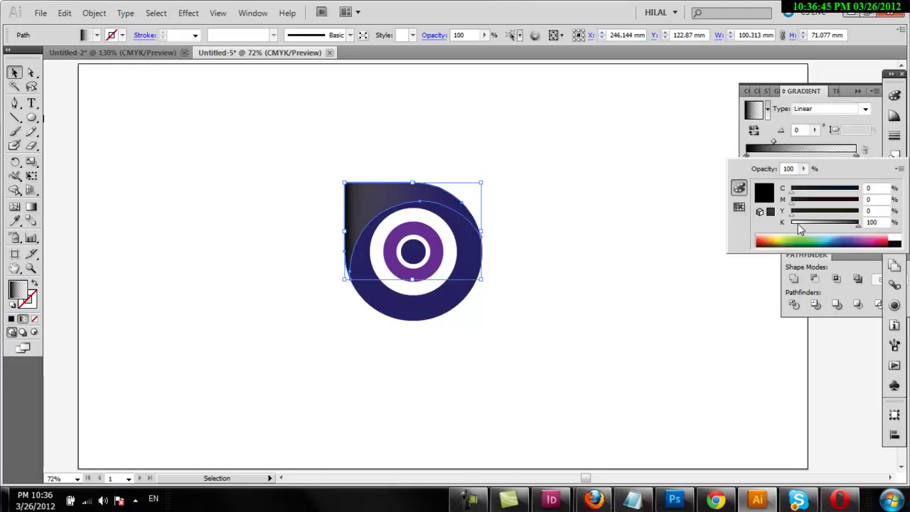
left_click_drag(800, 226, 791, 226)
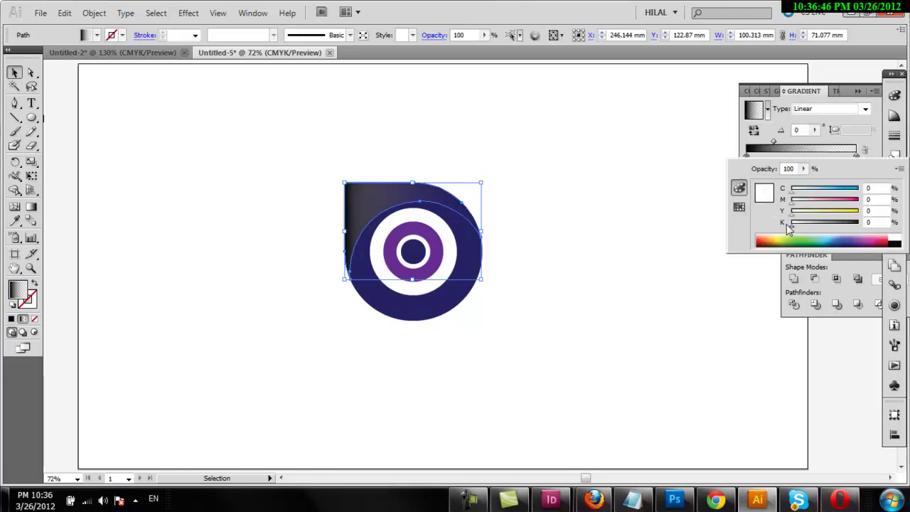
left_click(856, 159)
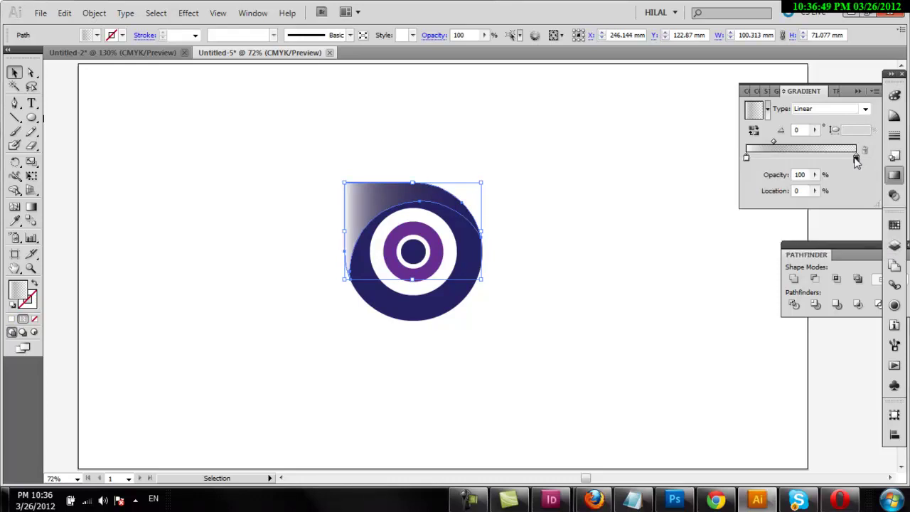
double_click(856, 158)
left_click(786, 227)
left_click(777, 146)
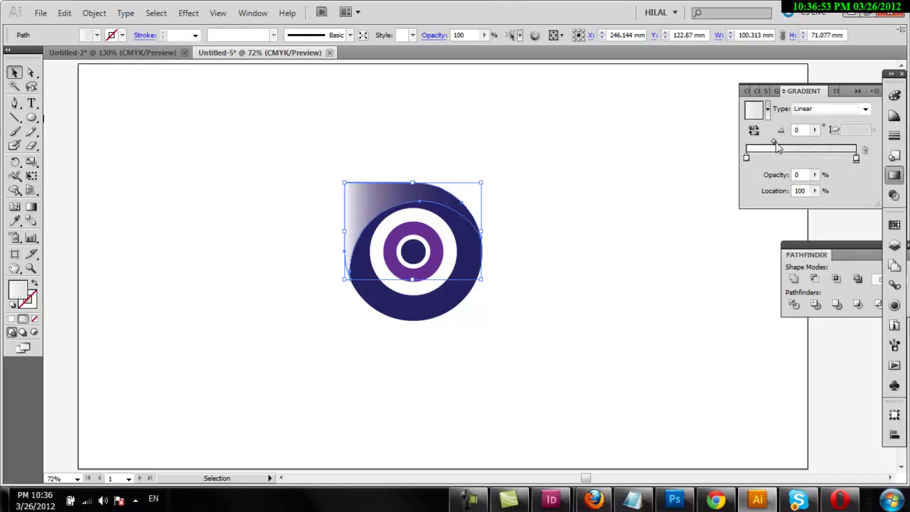
left_click_drag(775, 142, 804, 146)
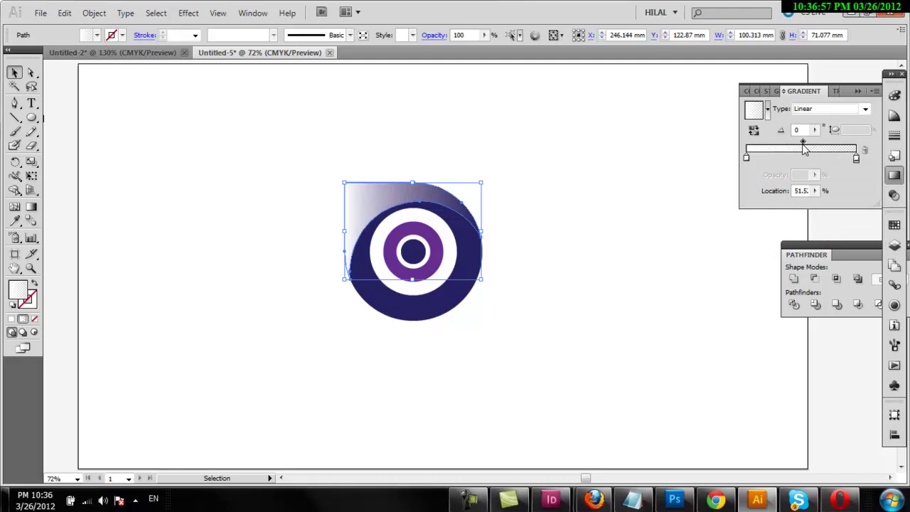
Angle the gradient from top-left toward the centre and move the end stop to about 83%.
left_click(31, 211)
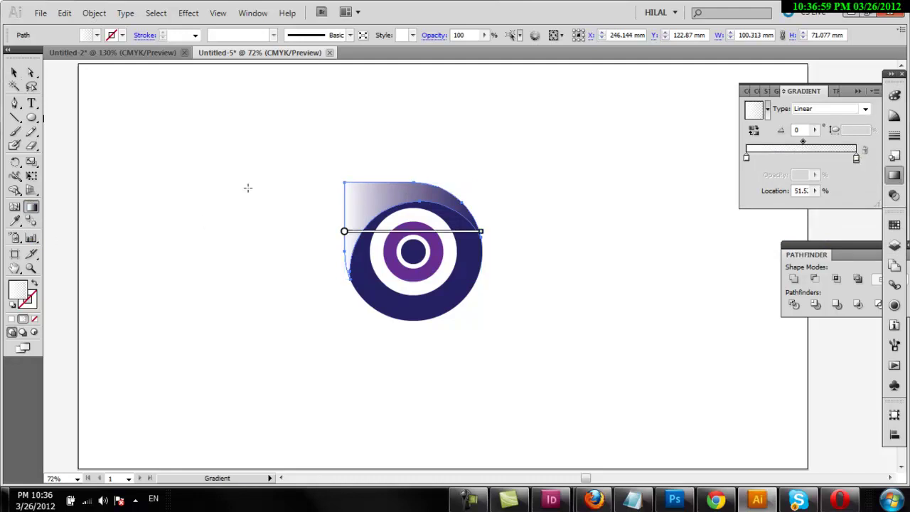
left_click_drag(340, 163, 402, 234)
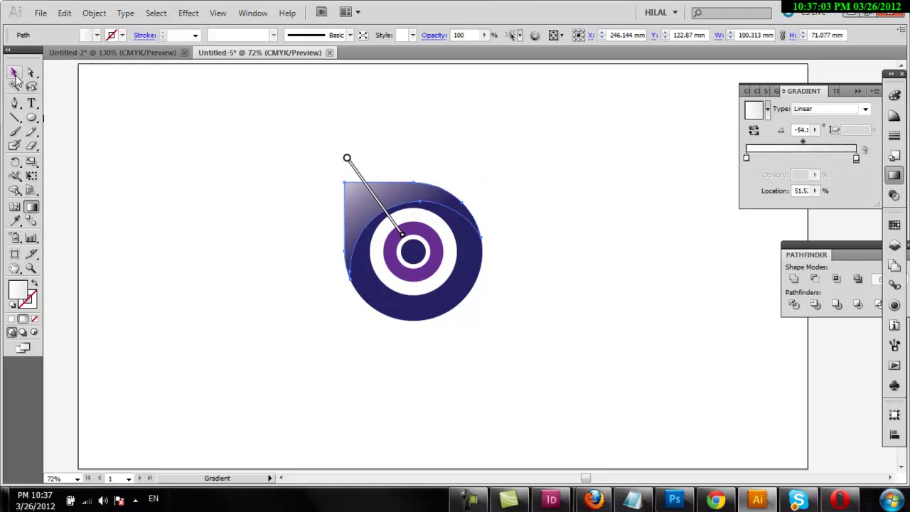
left_click(14, 72)
left_click(157, 130)
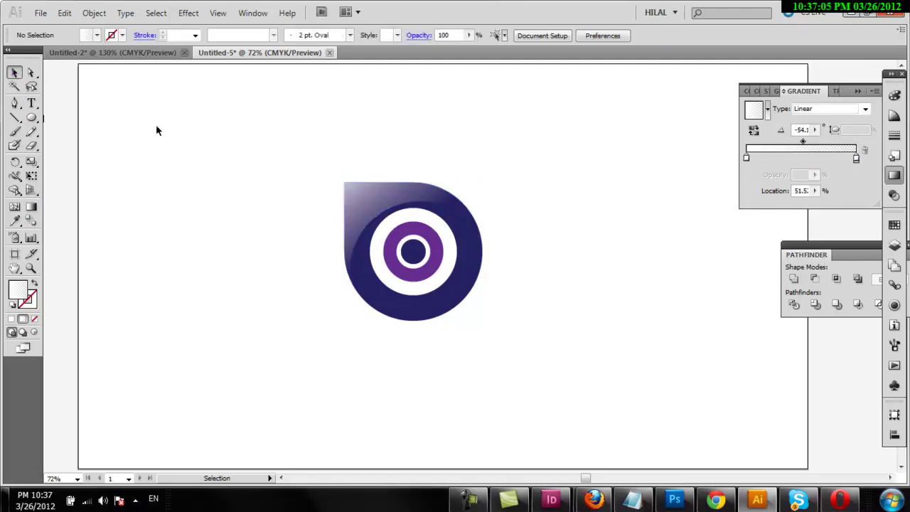
left_click(370, 206)
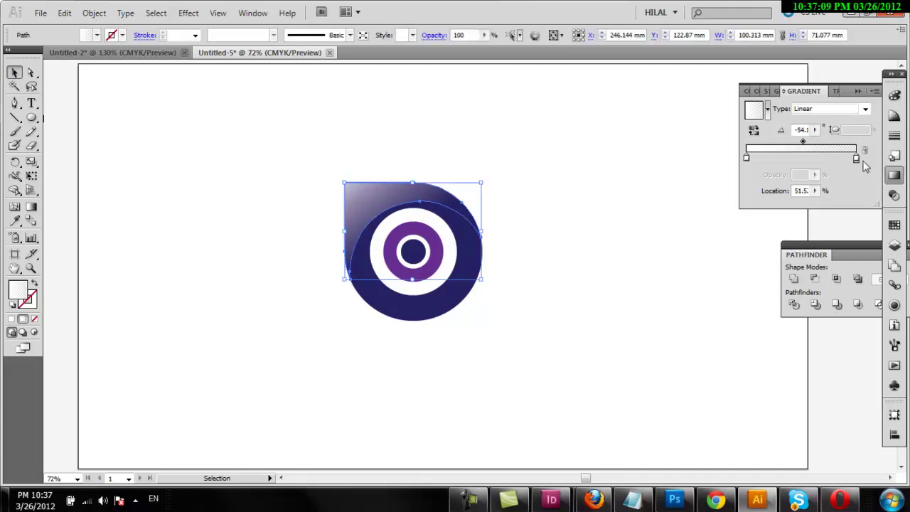
left_click_drag(856, 158, 838, 158)
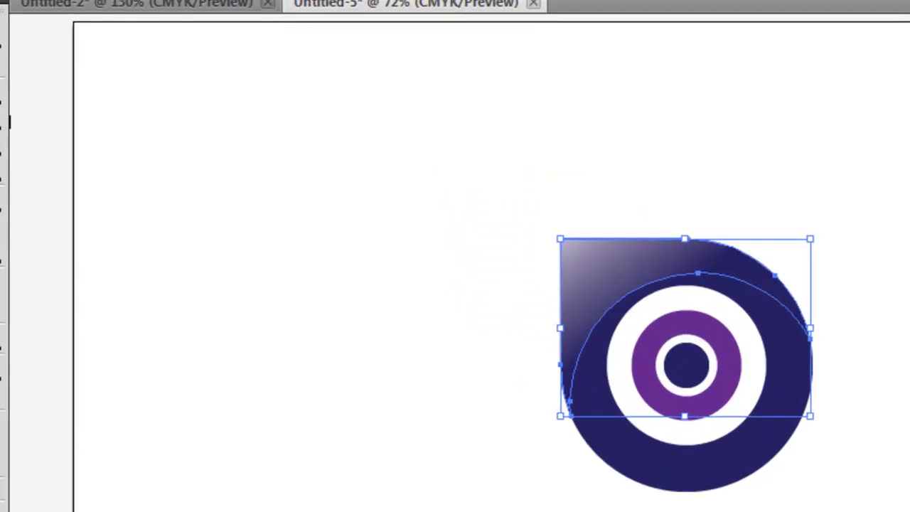
left_click(93, 93)
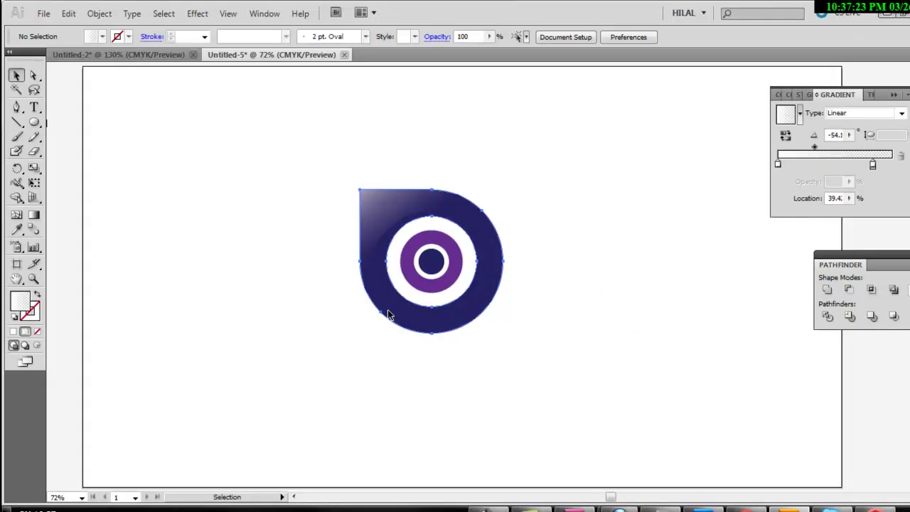
Duplicate the teardrop downward and give the copy a vertical navy-to-white gradient fade.
left_click_drag(387, 315, 384, 458)
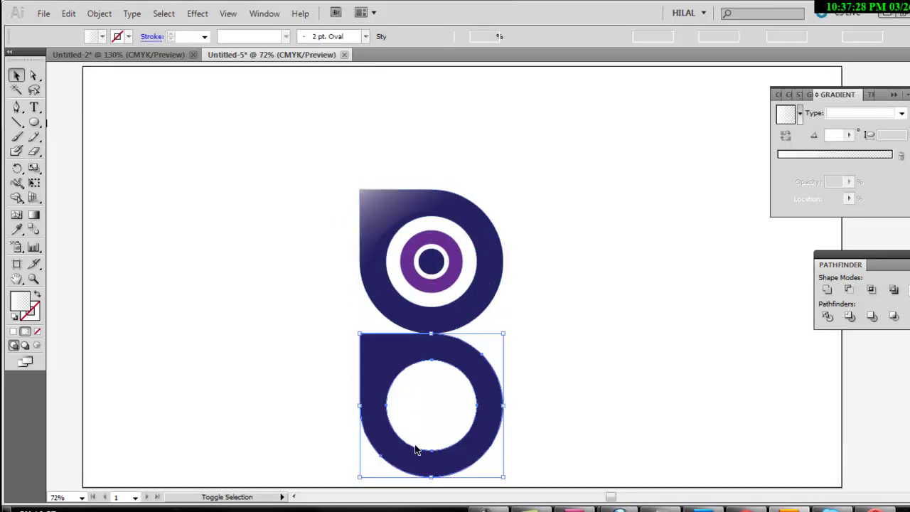
left_click(829, 165)
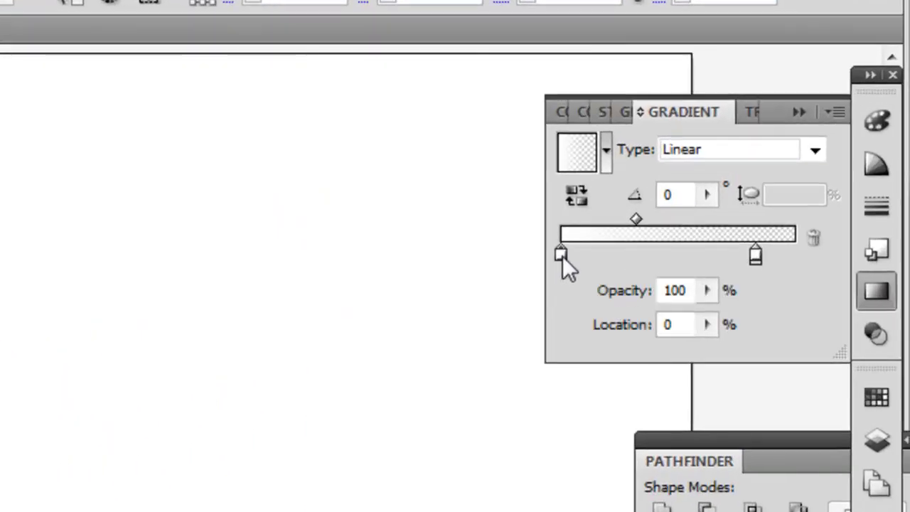
double_click(562, 256)
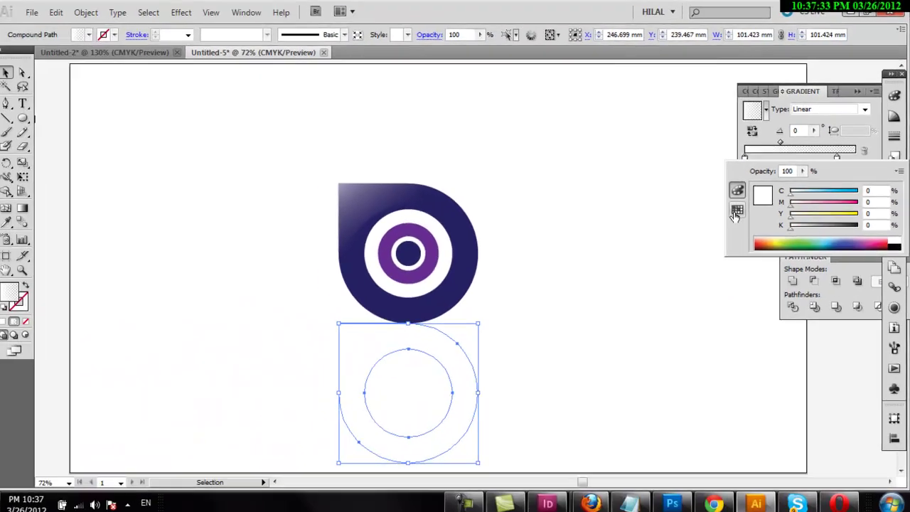
left_click(737, 212)
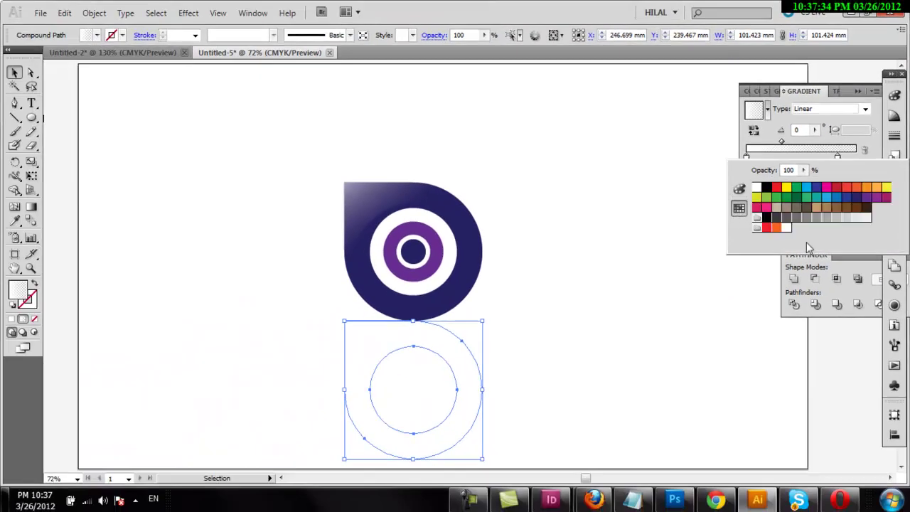
left_click(857, 198)
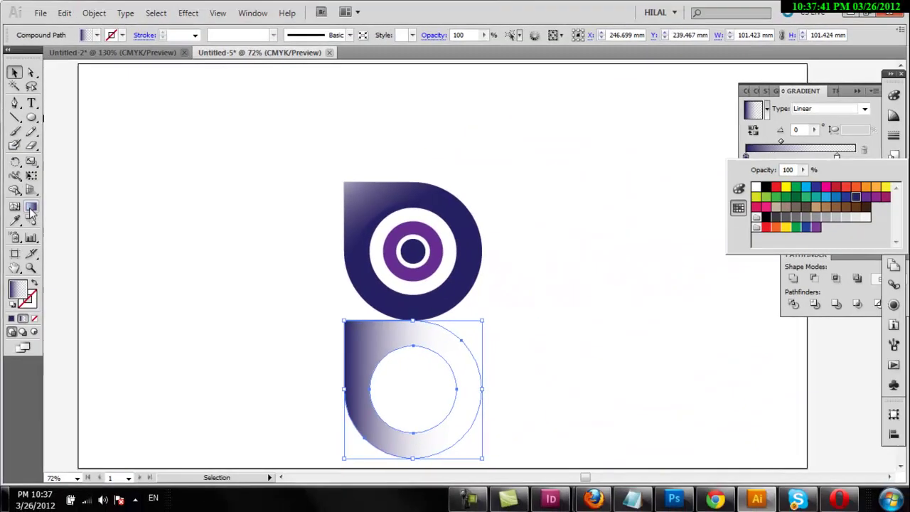
left_click(32, 212)
left_click(39, 210)
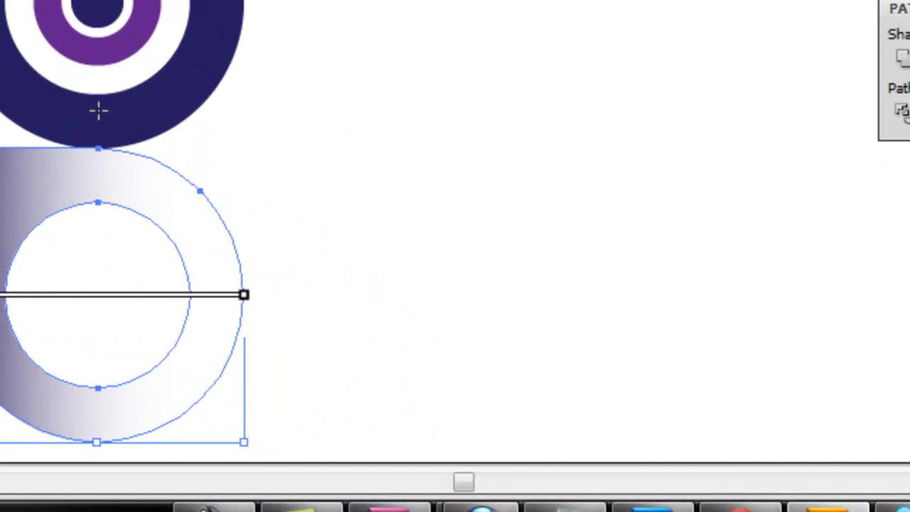
mouse_move(413, 303)
left_mouse_down()
mouse_move(413, 352)
mouse_move(446, 391)
left_mouse_up()
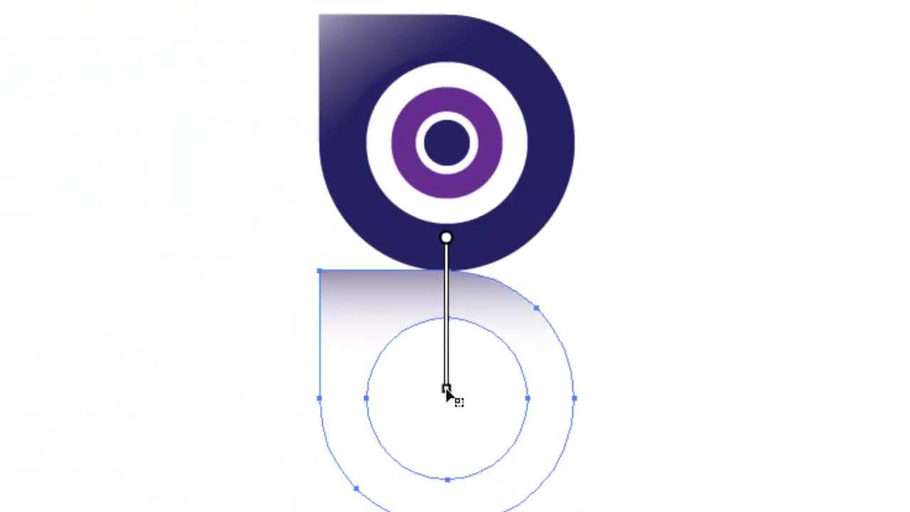
left_click_drag(446, 389, 446, 452)
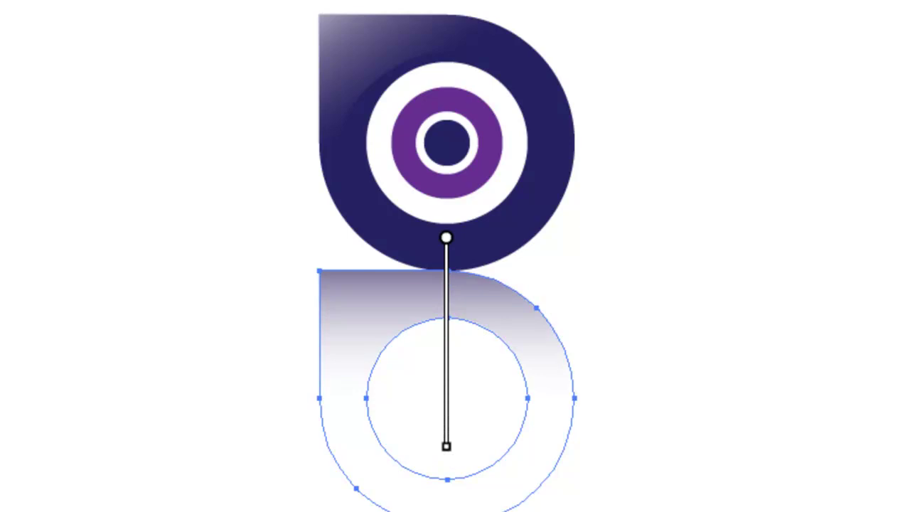
left_click(137, 128)
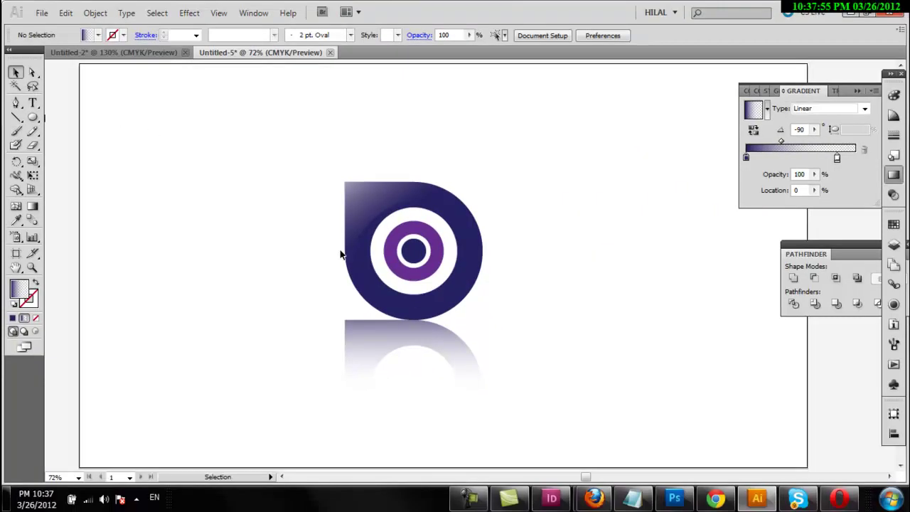
Copy the inner ring down into the reflection with a vertical purple-to-white gradient.
left_click_drag(413, 259, 408, 394)
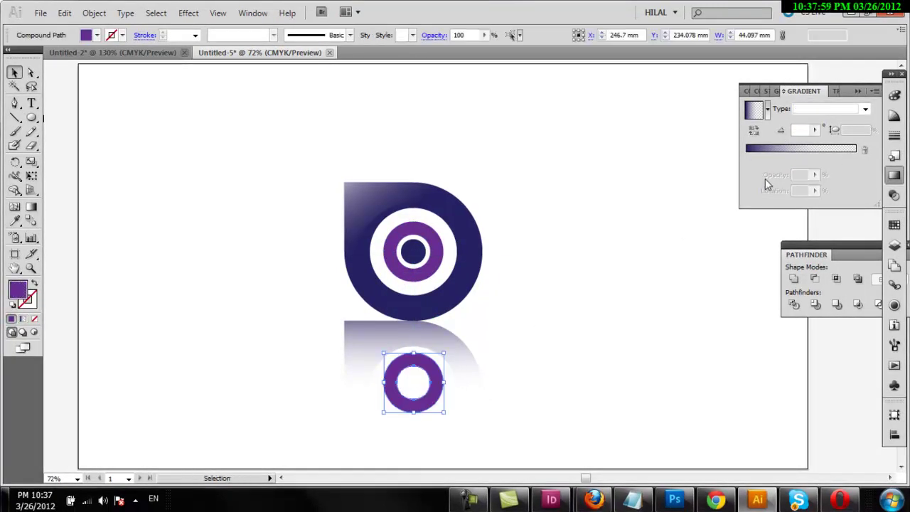
left_click(773, 151)
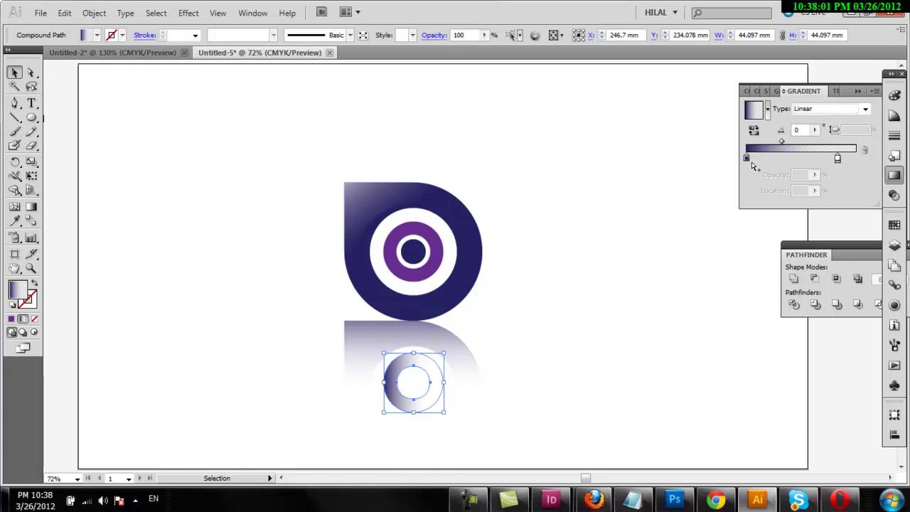
double_click(746, 158)
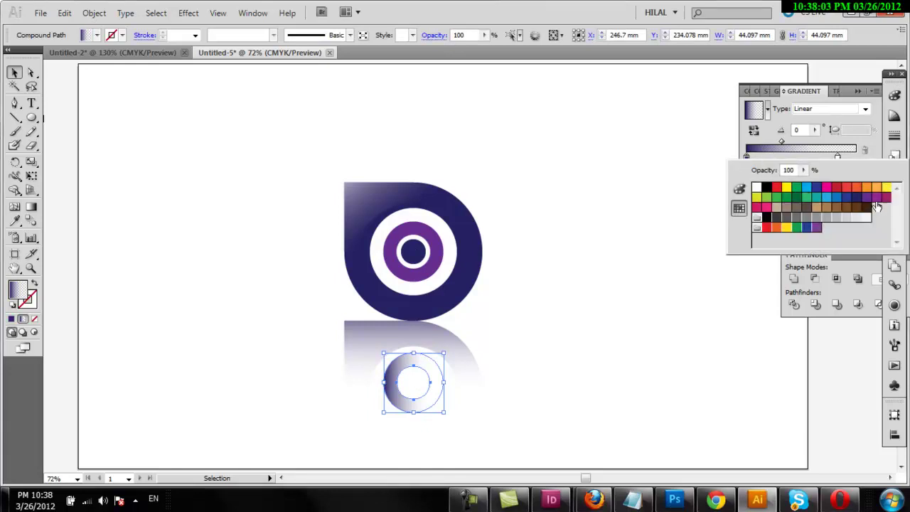
left_click(876, 199)
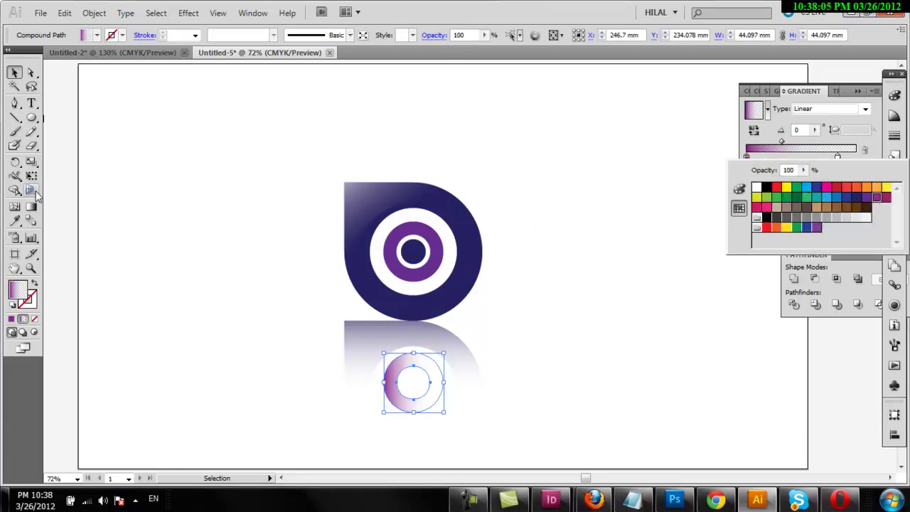
key("Escape")
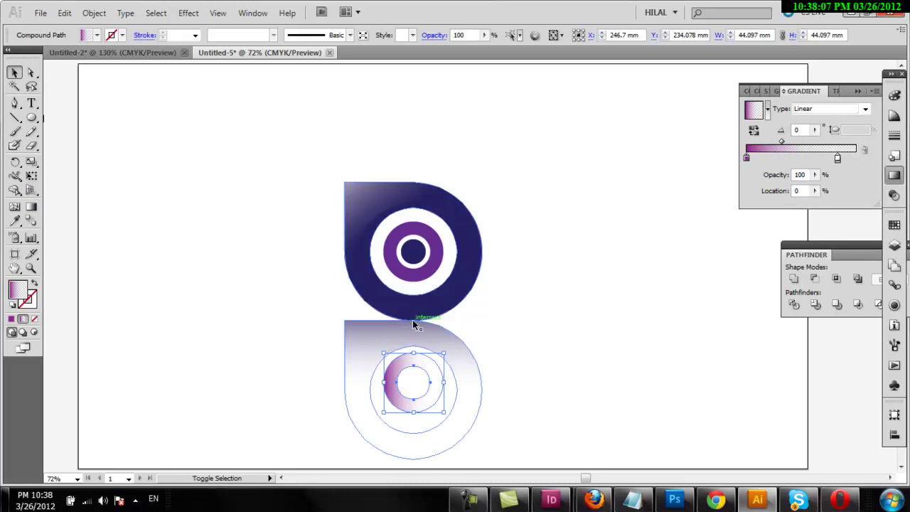
key("g")
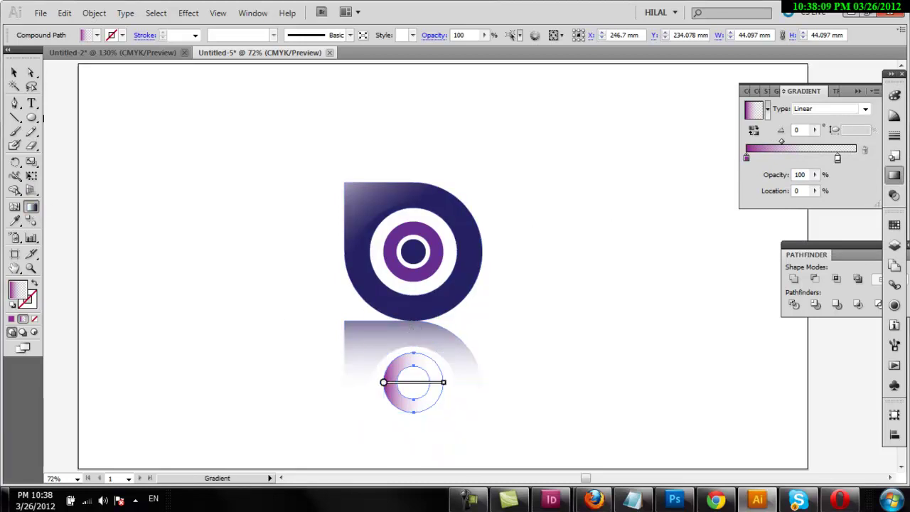
left_click_drag(414, 323, 414, 374)
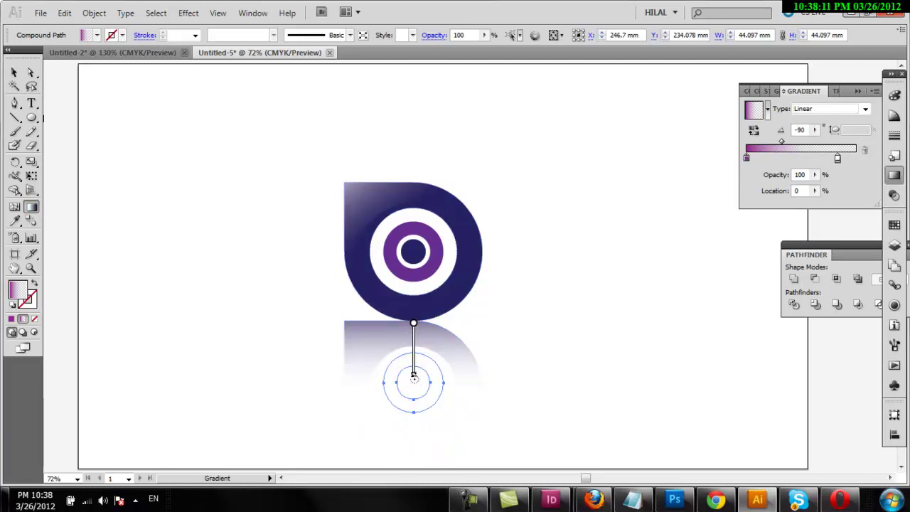
left_click_drag(414, 324, 414, 348)
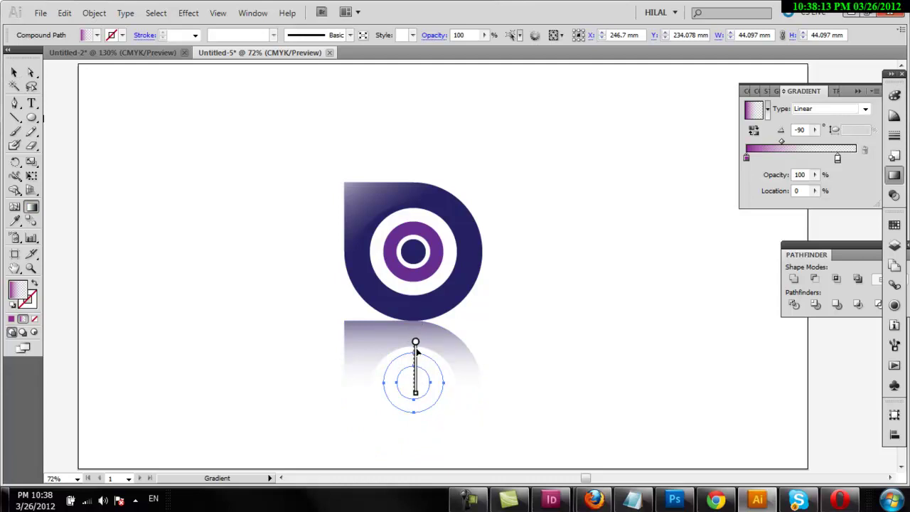
left_click(14, 73)
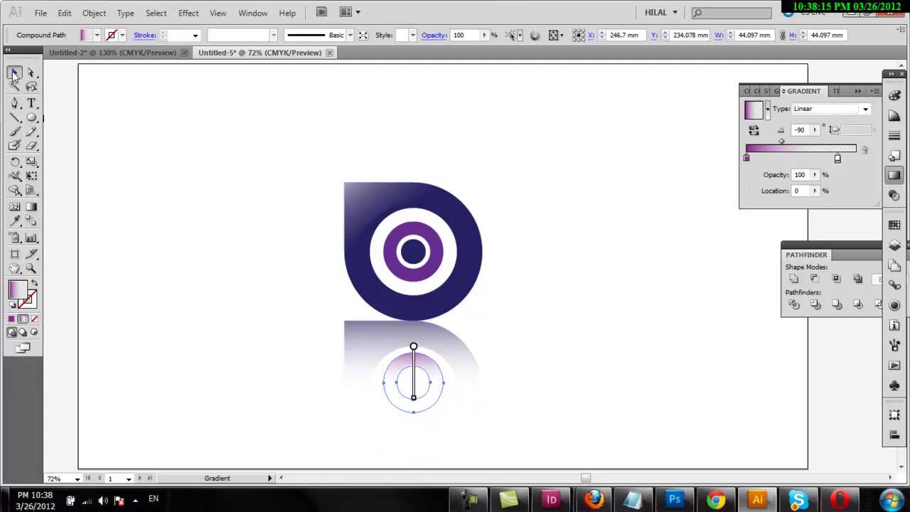
left_click(151, 154)
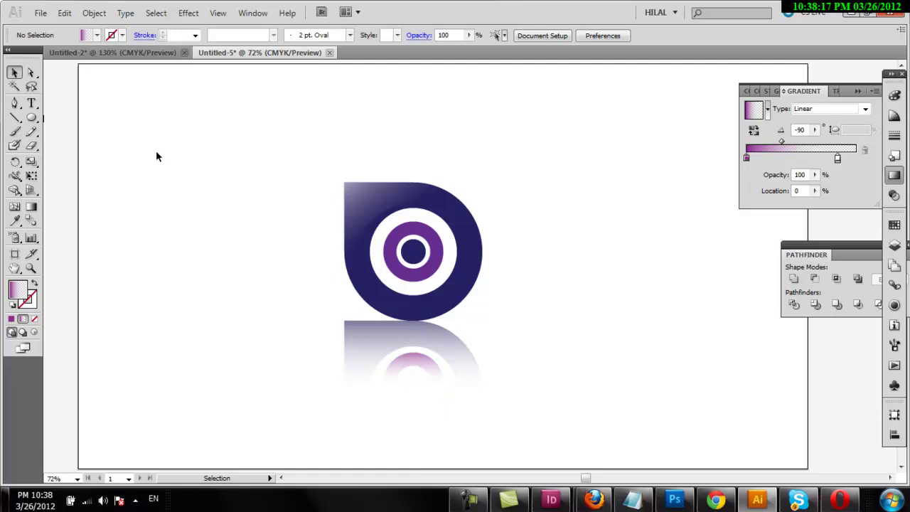
Reposition the emblem and reflection, then lower the reflection's opacity to 57%.
left_click_drag(160, 156, 503, 393)
left_click_drag(448, 304, 395, 233)
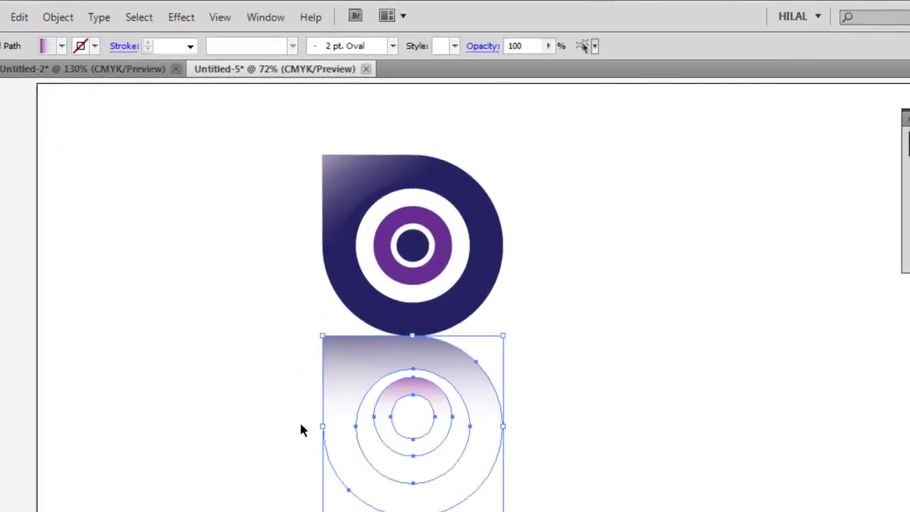
left_click(551, 46)
left_click_drag(517, 60, 511, 61)
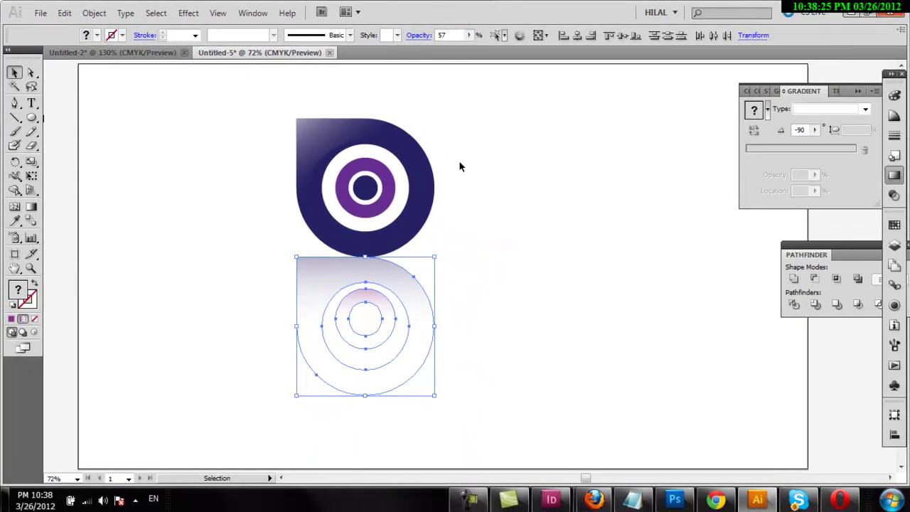
left_click(460, 167)
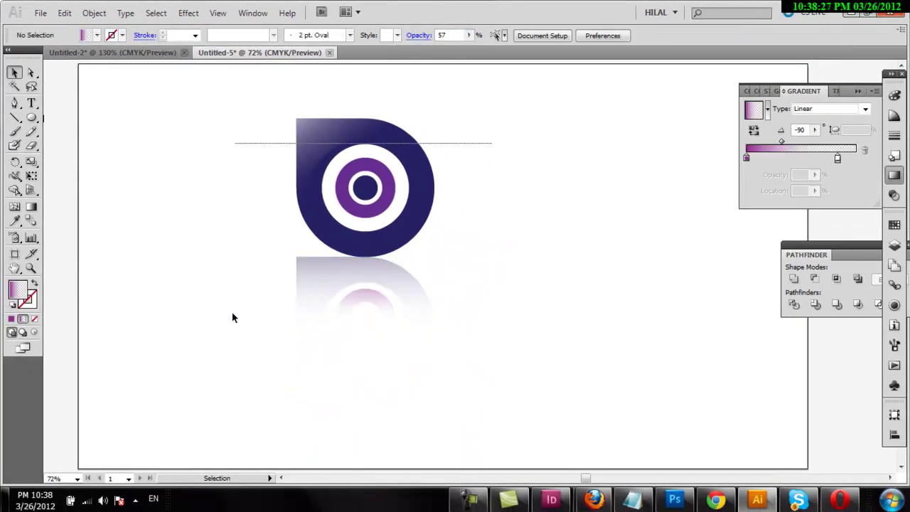
Shift the emblem and reflection slightly down and group them together.
left_click_drag(493, 147, 233, 314)
left_click_drag(403, 235, 405, 255)
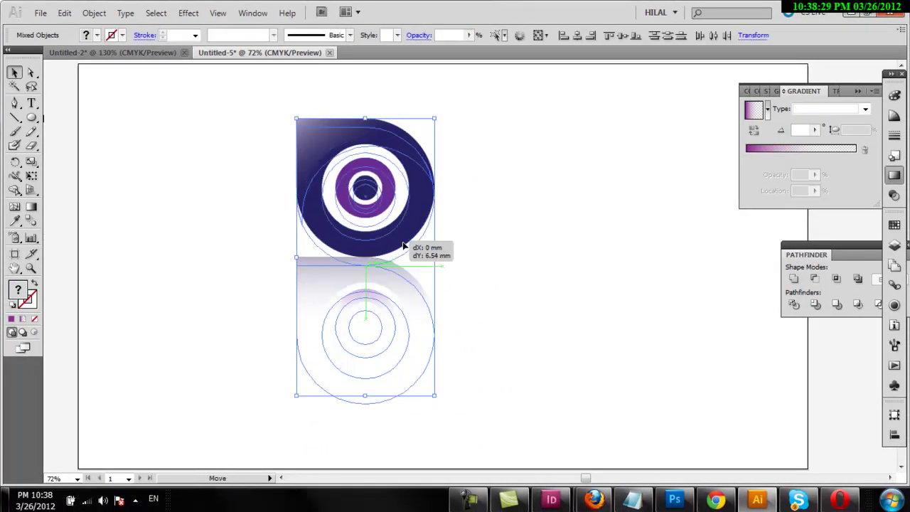
right_click(405, 256)
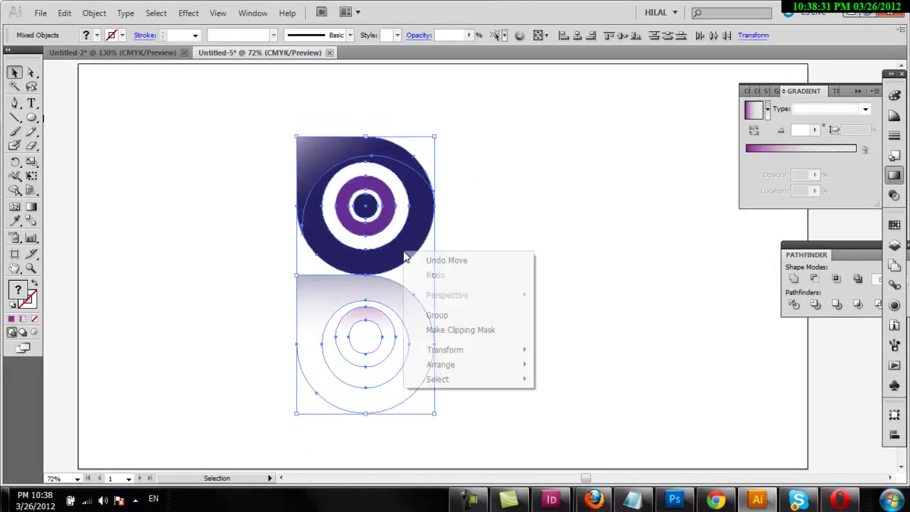
left_click(437, 315)
left_click(497, 255)
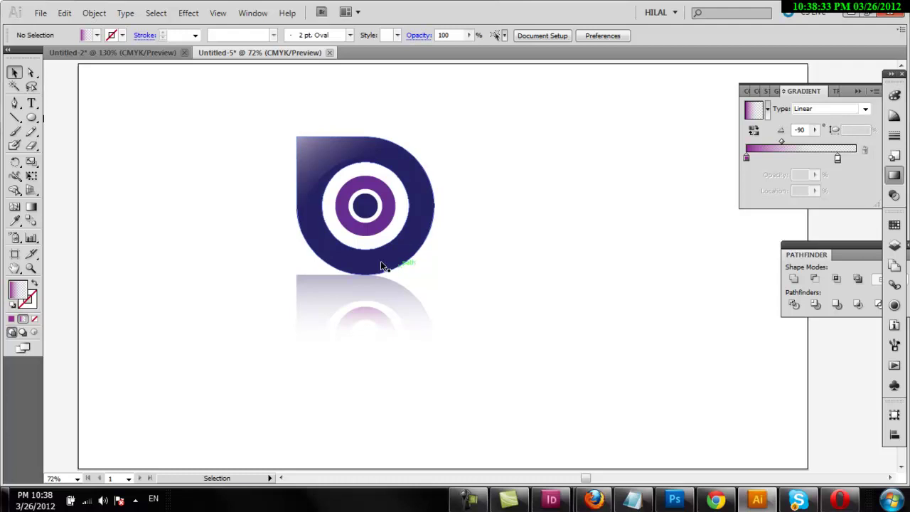
Add 'logo' text right of the emblem and enlarge it substantially.
left_click(31, 103)
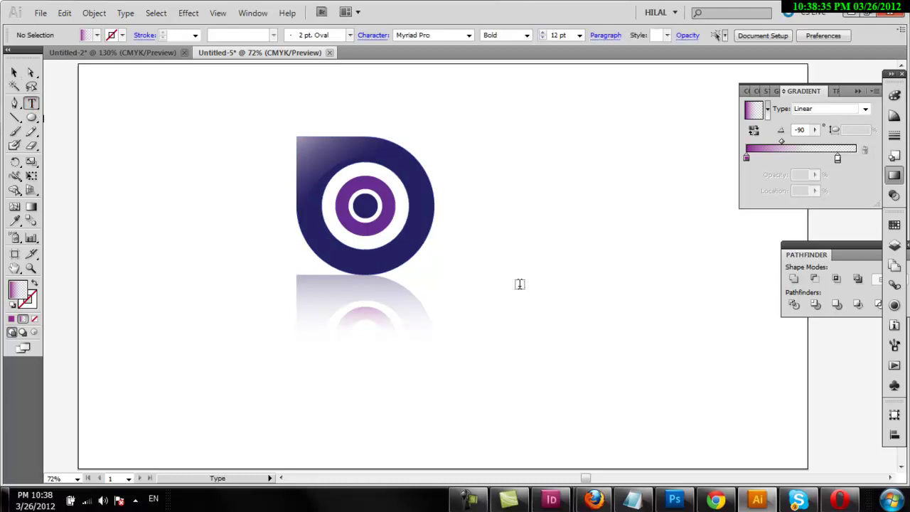
left_click(533, 260)
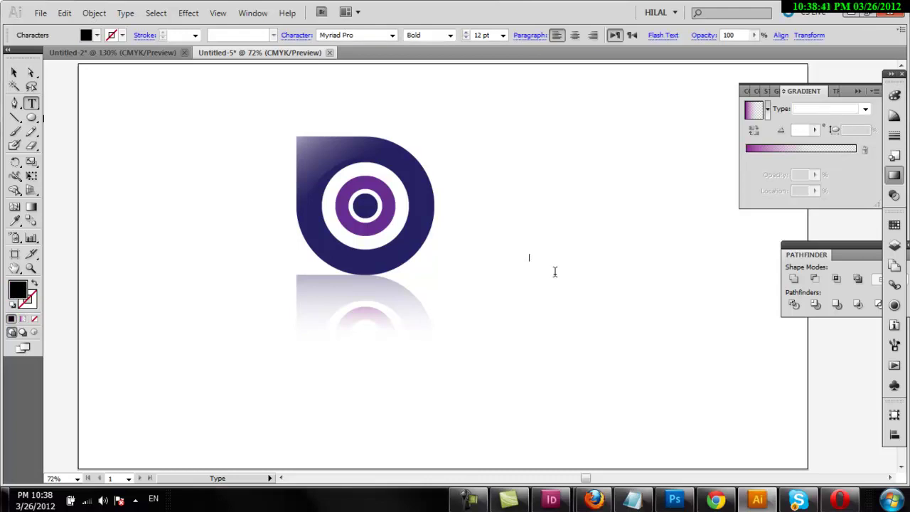
type("logo")
left_click(14, 71)
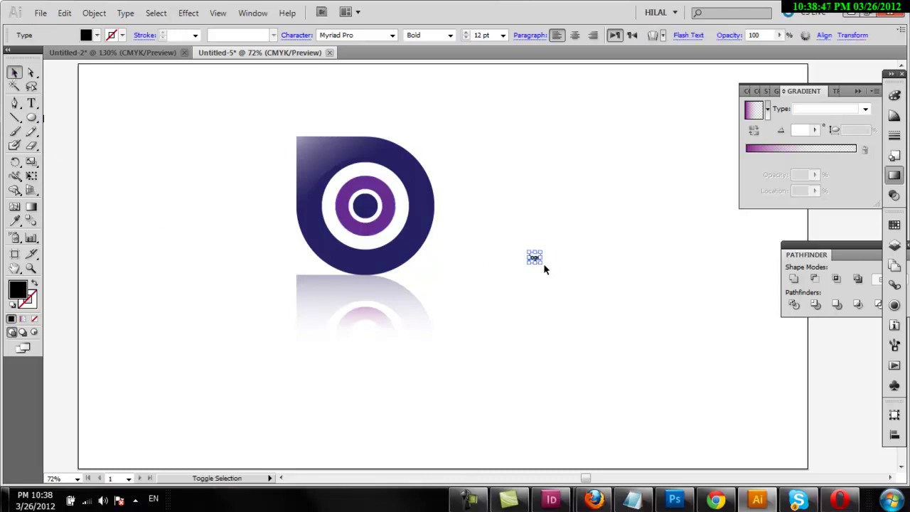
left_click_drag(545, 263, 777, 411)
left_click_drag(604, 350, 532, 243)
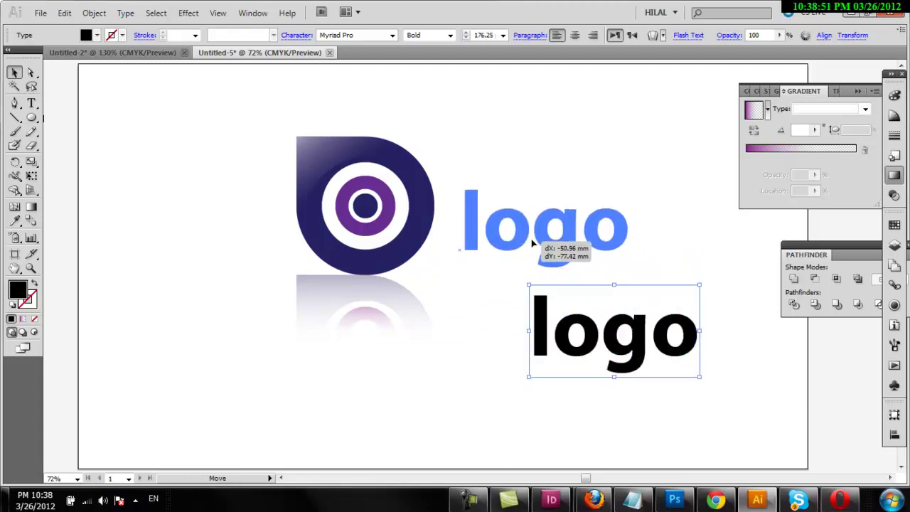
left_click_drag(626, 269, 681, 338)
left_click_drag(539, 276, 529, 255)
Capitalise the first letter to 'Logo' and align the text with the emblem's top.
key("t")
left_click_drag(463, 247, 449, 247)
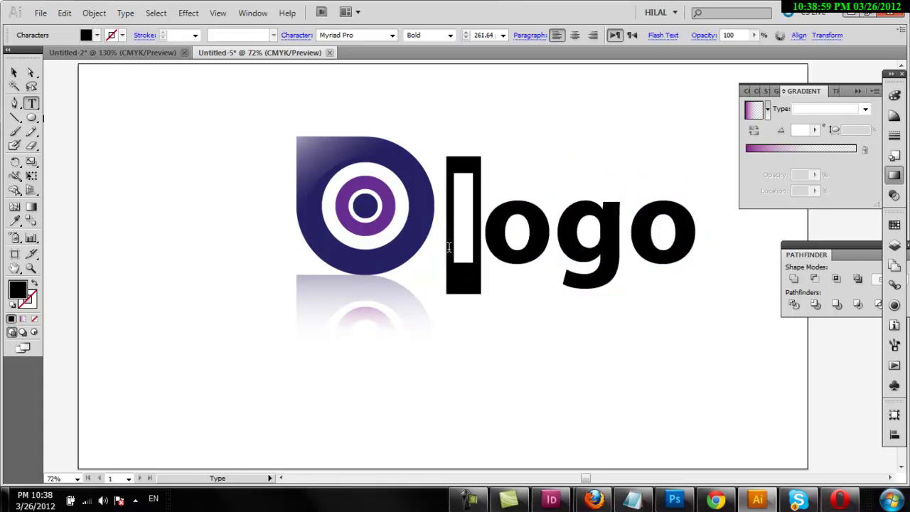
type("L")
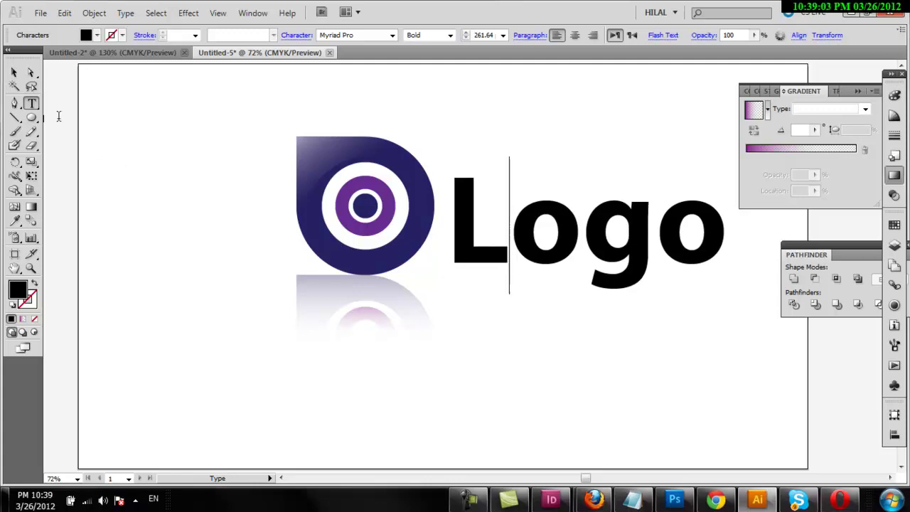
left_click(15, 73)
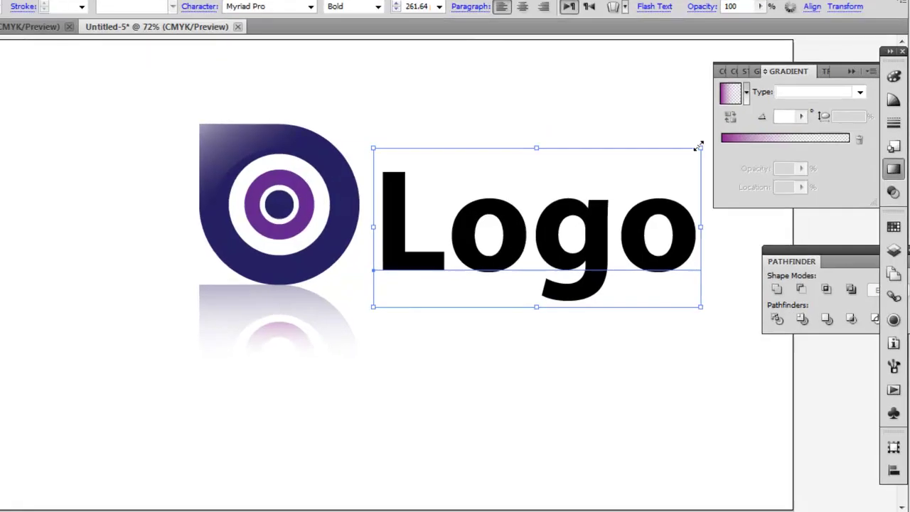
mouse_move(728, 157)
left_mouse_down()
mouse_move(453, 106)
mouse_move(416, 128)
left_mouse_up()
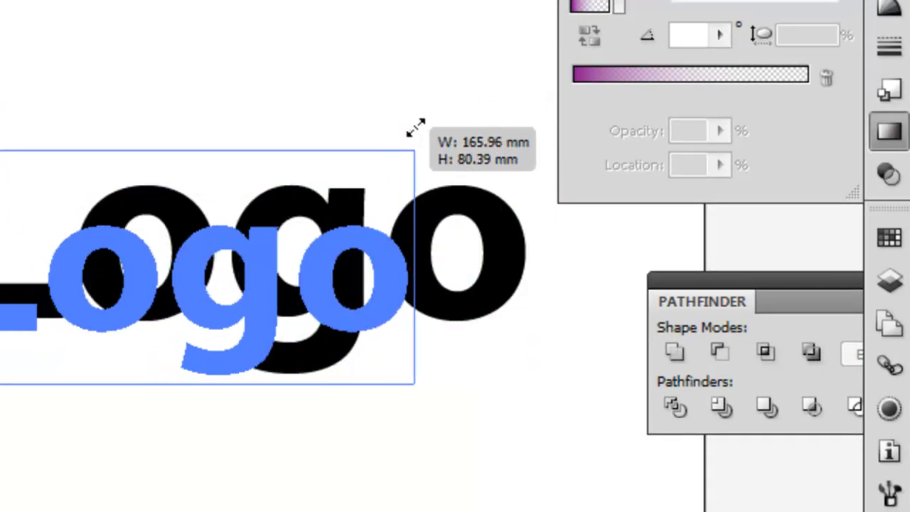
left_click_drag(236, 291, 218, 250)
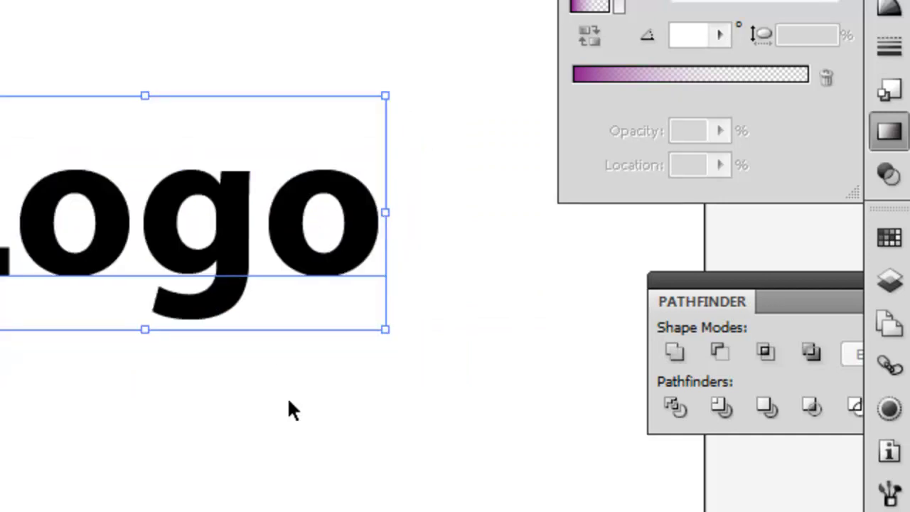
left_click(291, 438)
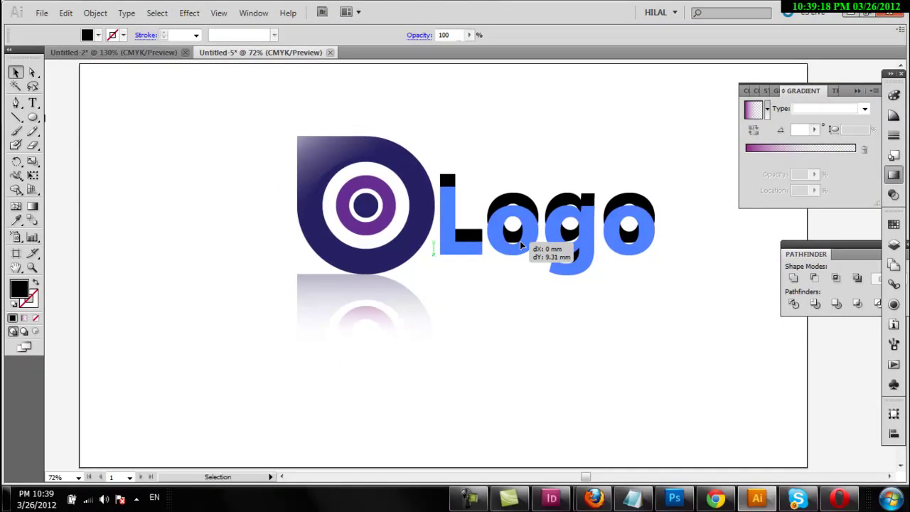
left_click(520, 242)
left_click_drag(520, 241, 520, 236)
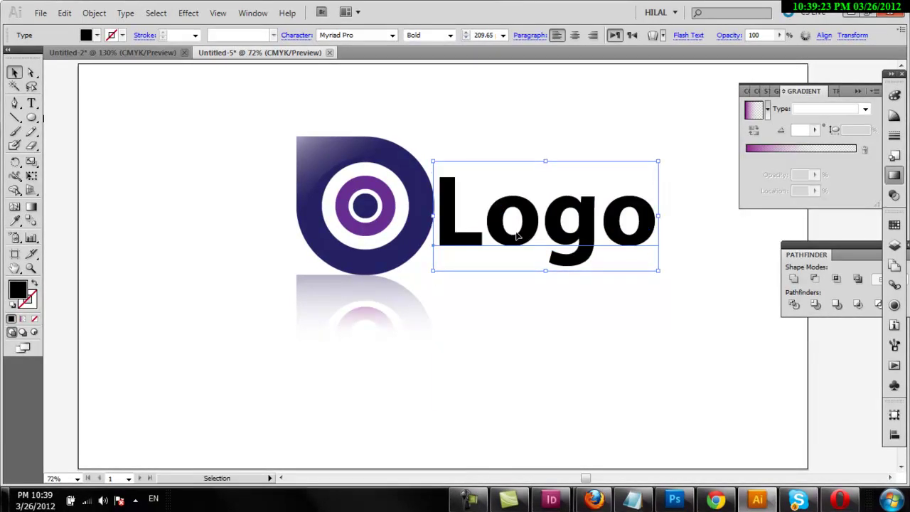
Set the Logo text's font style to Bold Italic.
left_click(451, 36)
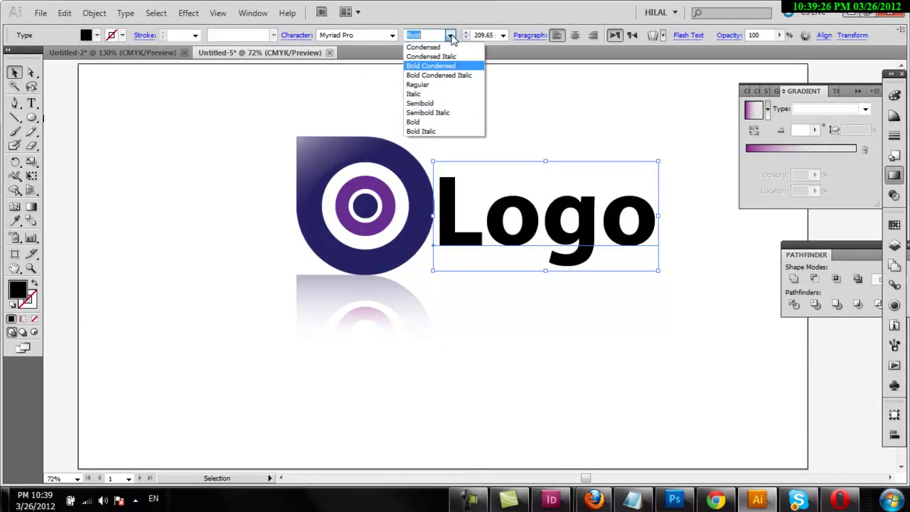
left_click(462, 134)
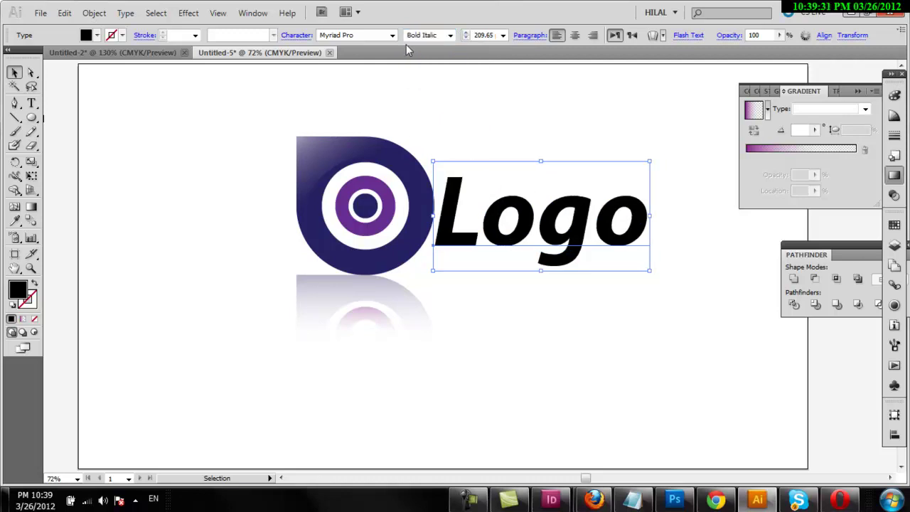
left_click(452, 37)
left_click(596, 105)
left_click(596, 106)
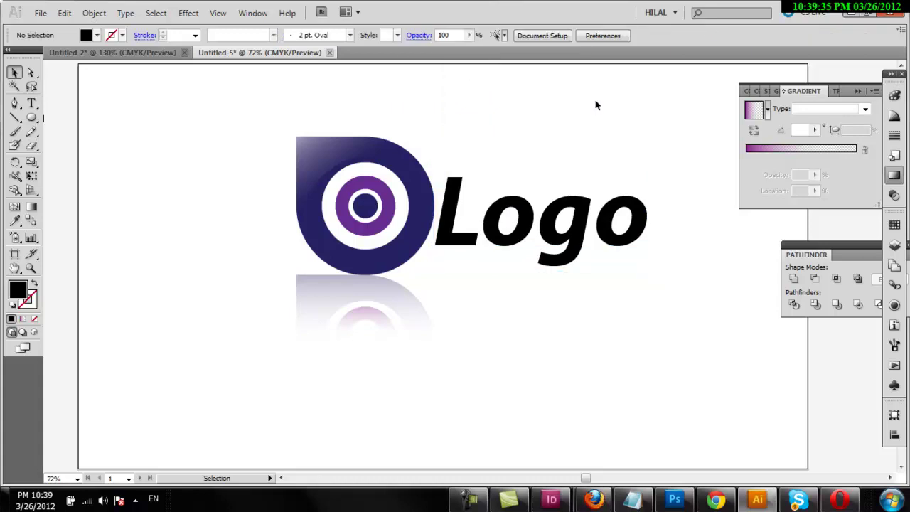
Colour the Logo text dark navy, fine-tuning its K value in the Color panel.
left_click(580, 213)
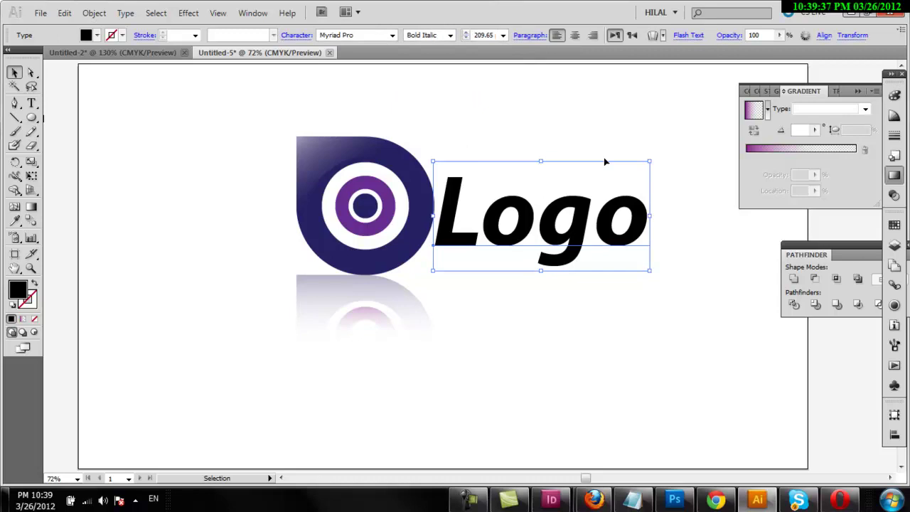
left_click(97, 34)
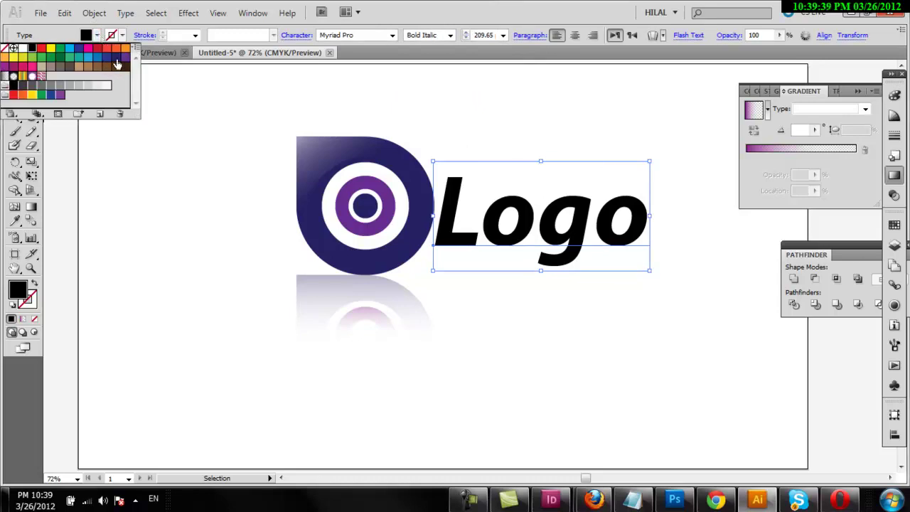
left_click(120, 61)
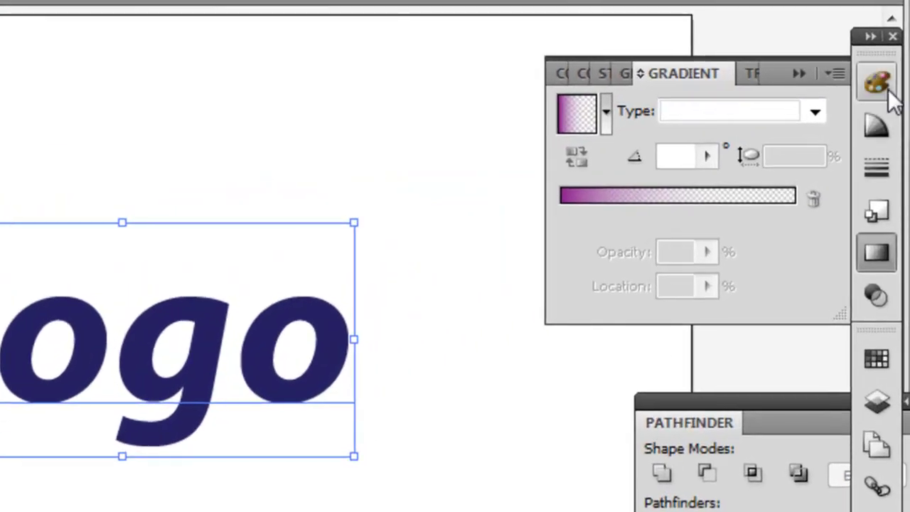
left_click(888, 89)
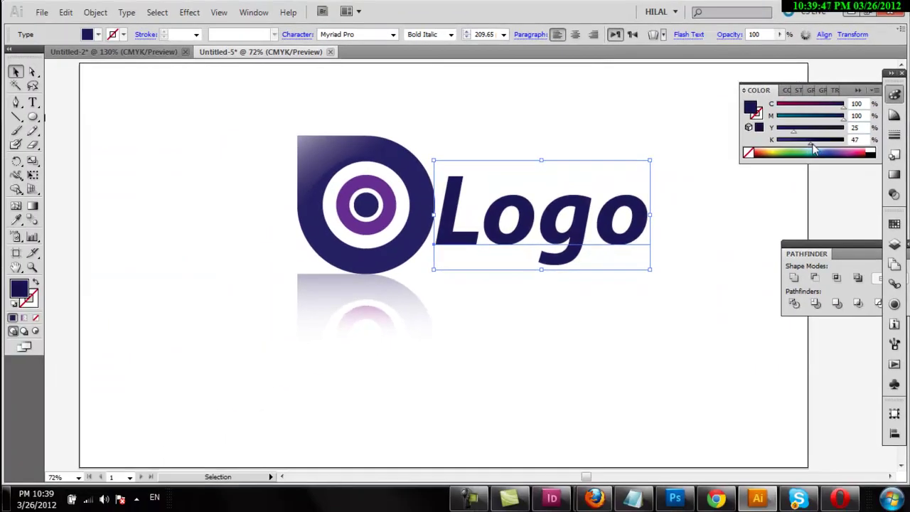
left_click_drag(811, 147, 821, 151)
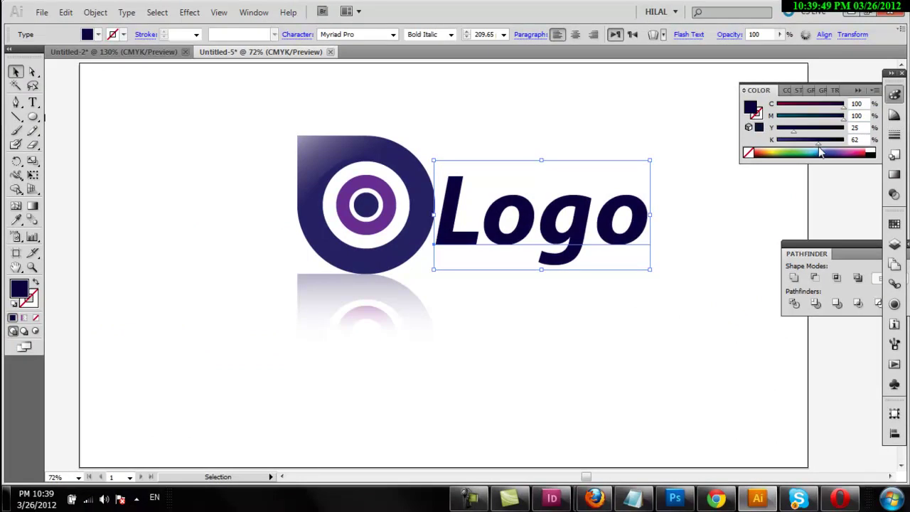
left_click_drag(811, 147, 808, 148)
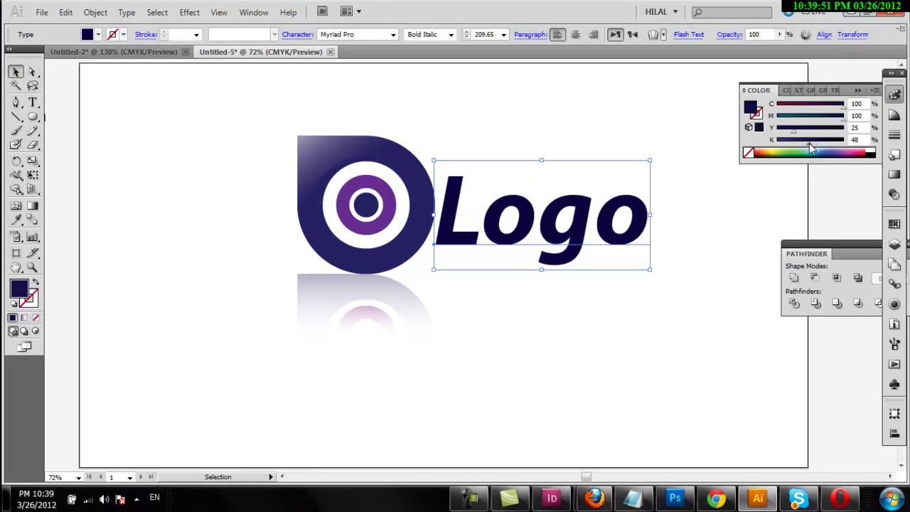
left_click(675, 179)
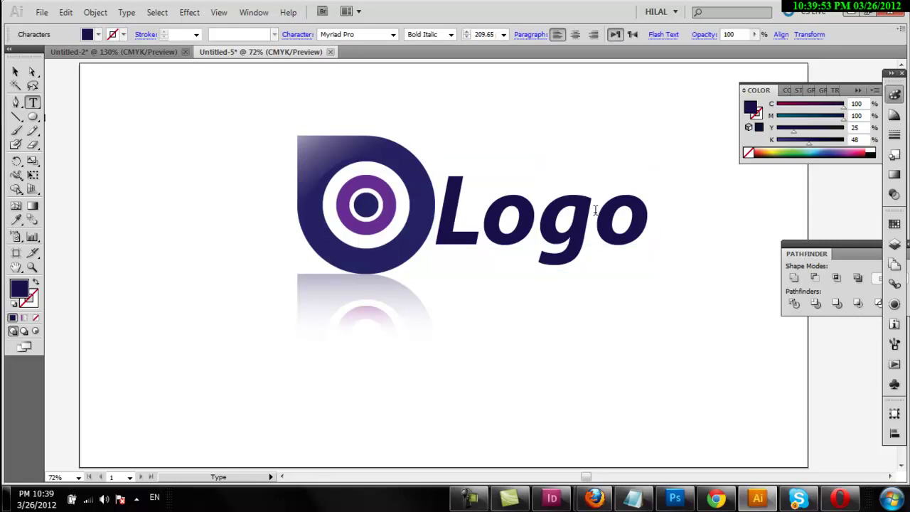
Recolour the final 'o' with the ring's purple using the Eyedropper.
left_click_drag(619, 207, 651, 214)
left_click(15, 222)
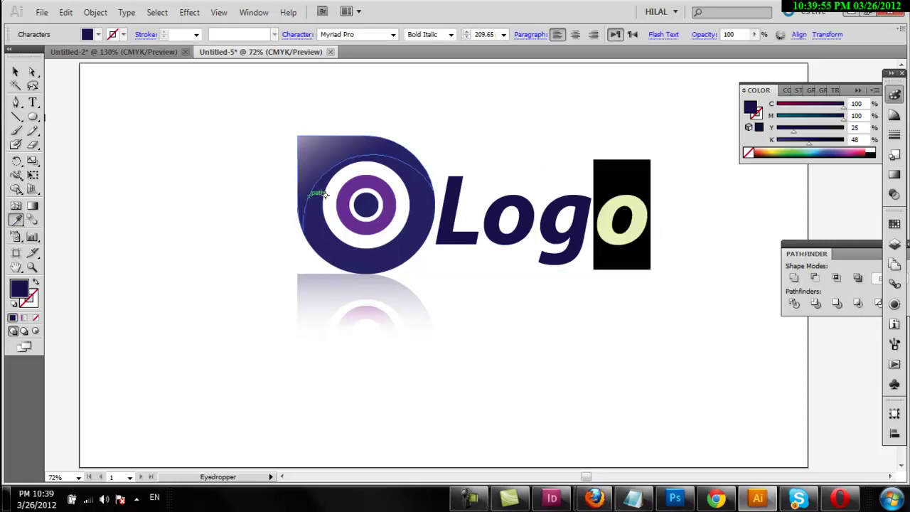
left_click(356, 189)
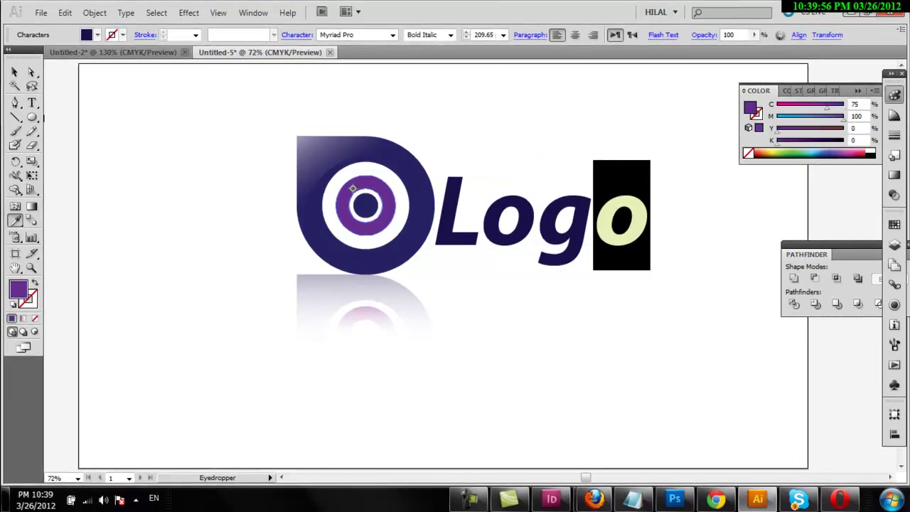
left_click(14, 72)
left_click(166, 134)
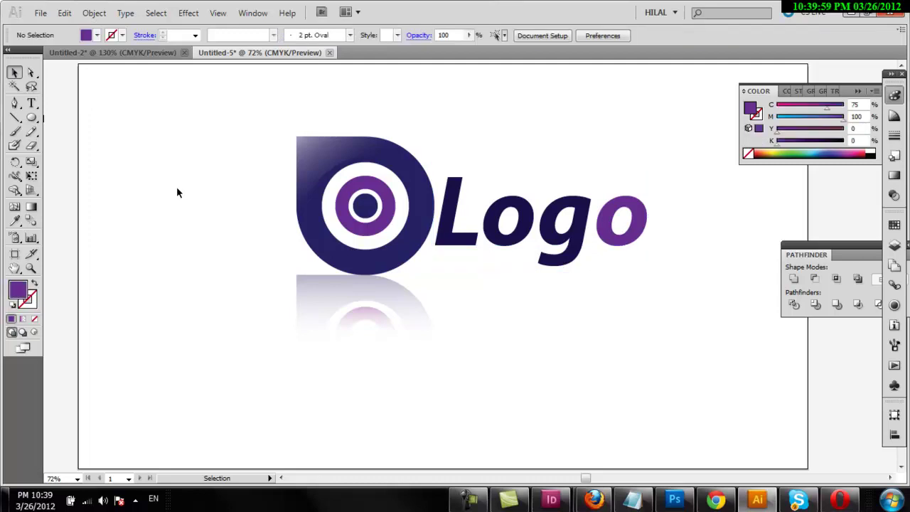
Nudge the Logo text toward the ring and group all logo objects with the reflection.
left_click_drag(490, 247, 501, 251)
left_click(644, 349)
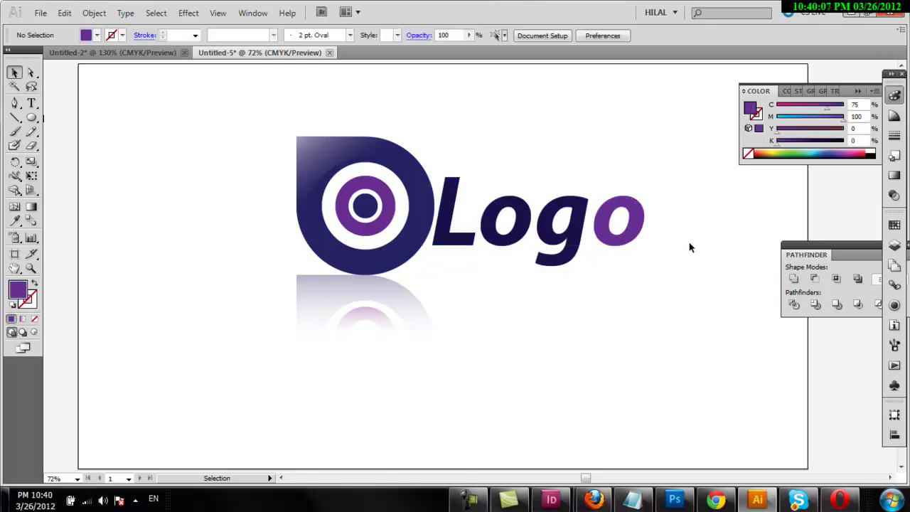
left_click_drag(678, 163, 226, 367)
right_click(363, 277)
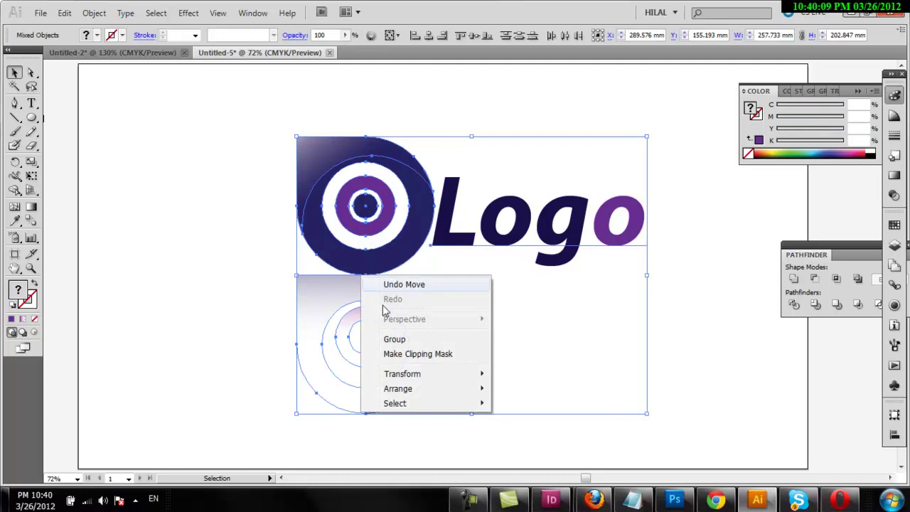
left_click(395, 339)
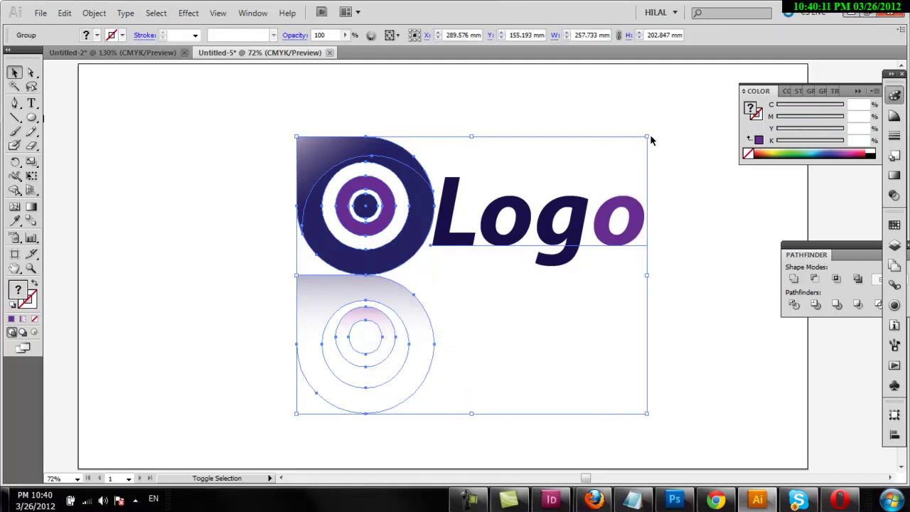
Scale the logo group down to about 204.8 mm wide and move it up and right.
left_click_drag(648, 135, 576, 194)
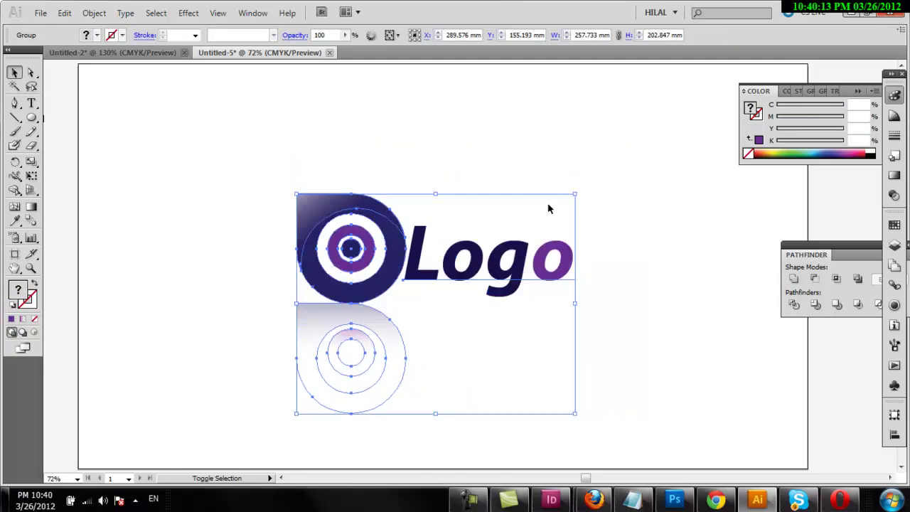
left_click_drag(426, 253, 444, 221)
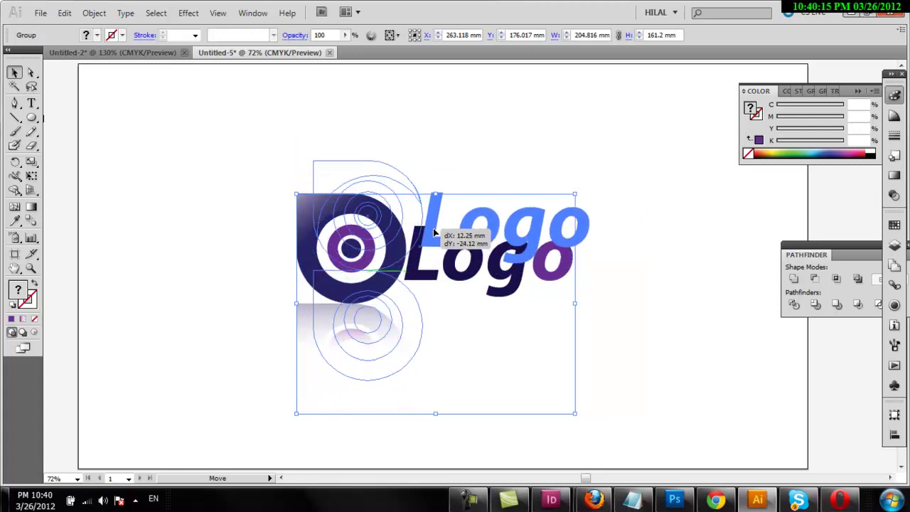
left_click(543, 140)
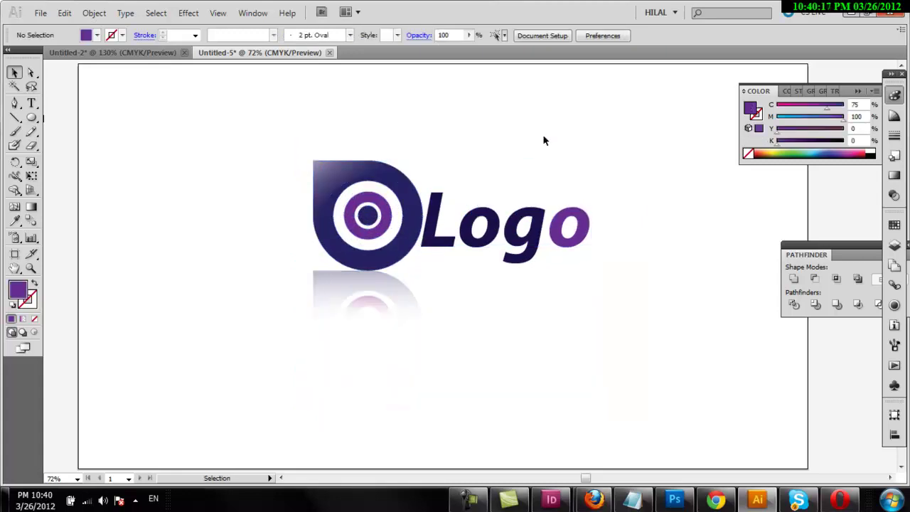
left_click_drag(31, 118, 61, 120)
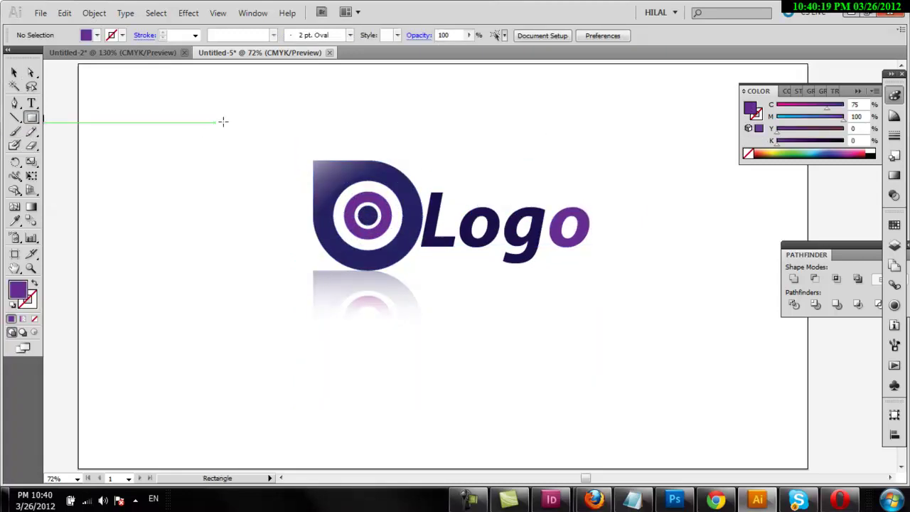
Draw a large rectangle over the logo with a gradient whose right stop is opaque white.
left_click_drag(226, 118, 649, 386)
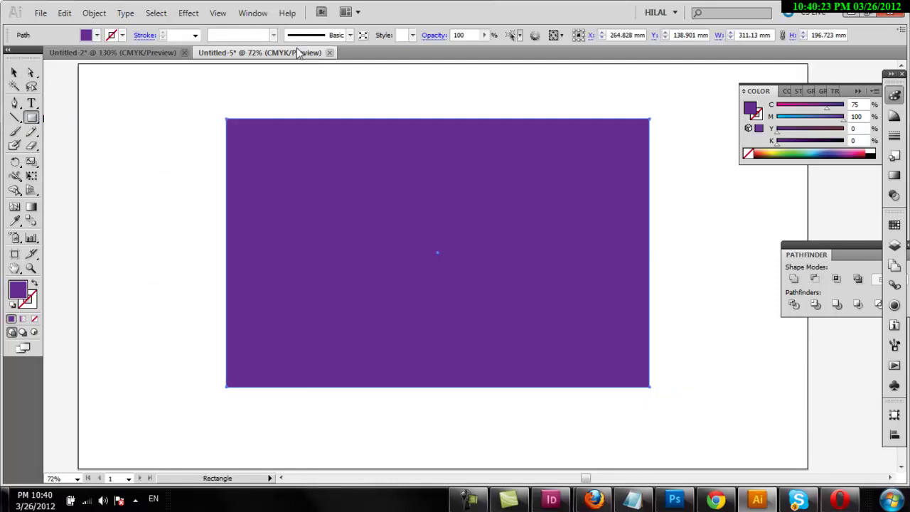
left_click(895, 175)
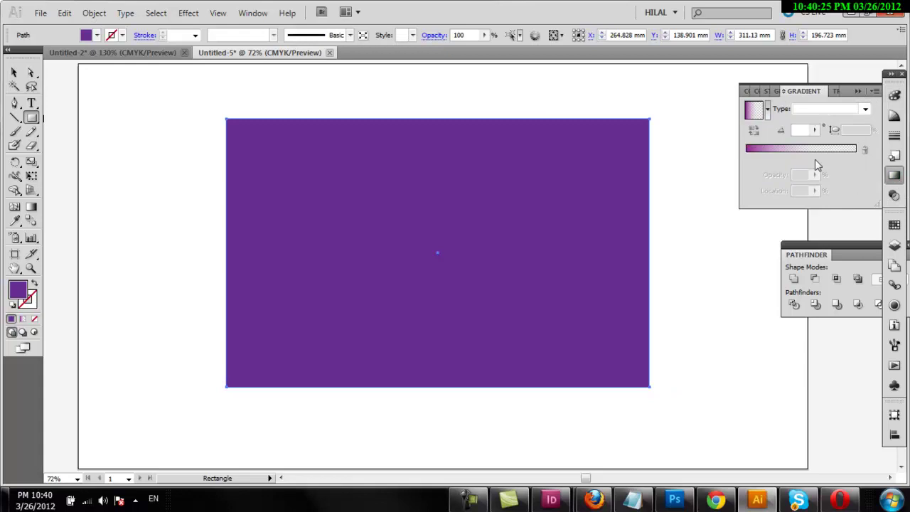
left_click(767, 110)
left_click(780, 136)
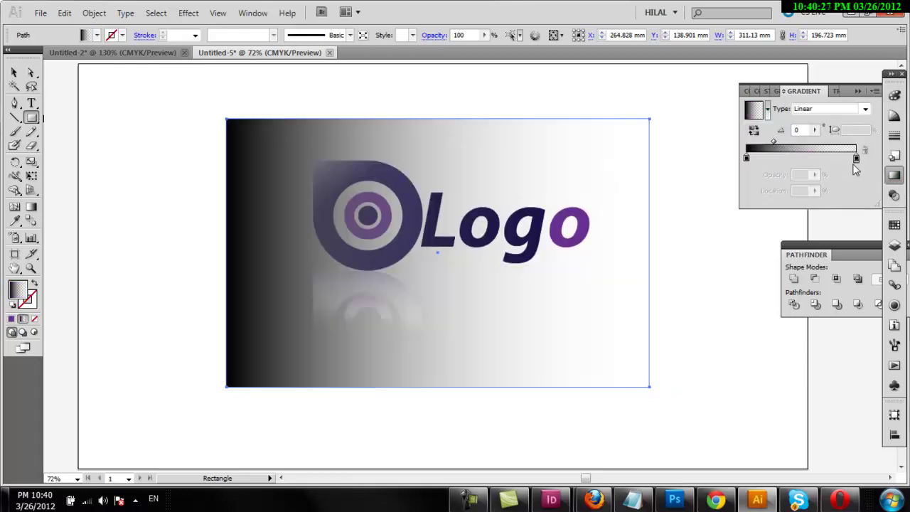
left_click(855, 159)
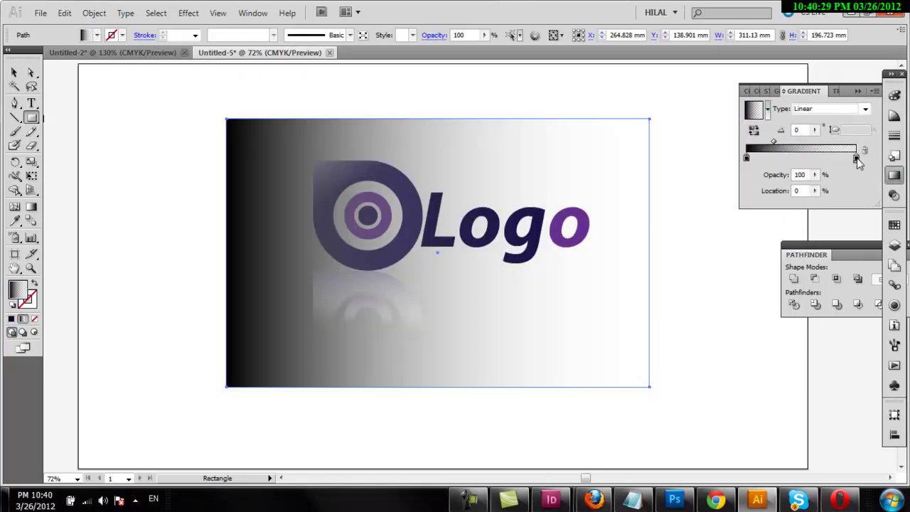
left_click(815, 175)
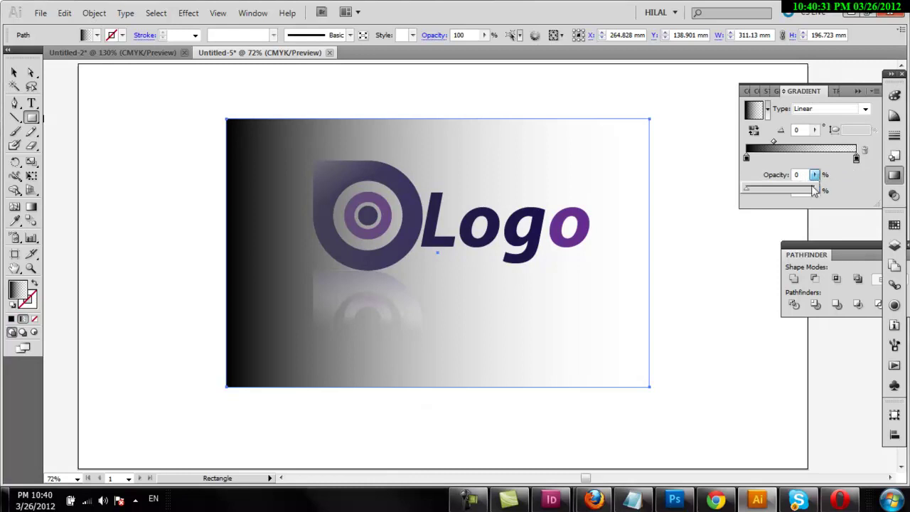
left_click_drag(827, 189, 829, 189)
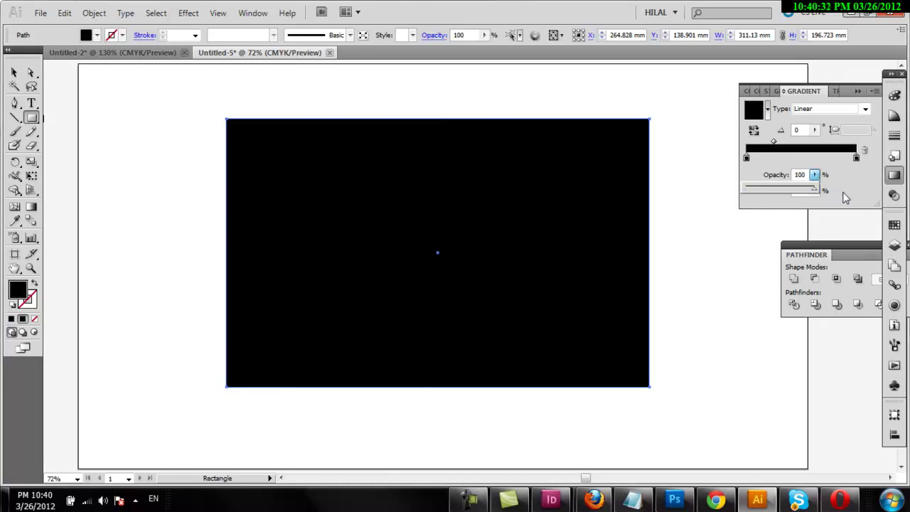
left_click(856, 157)
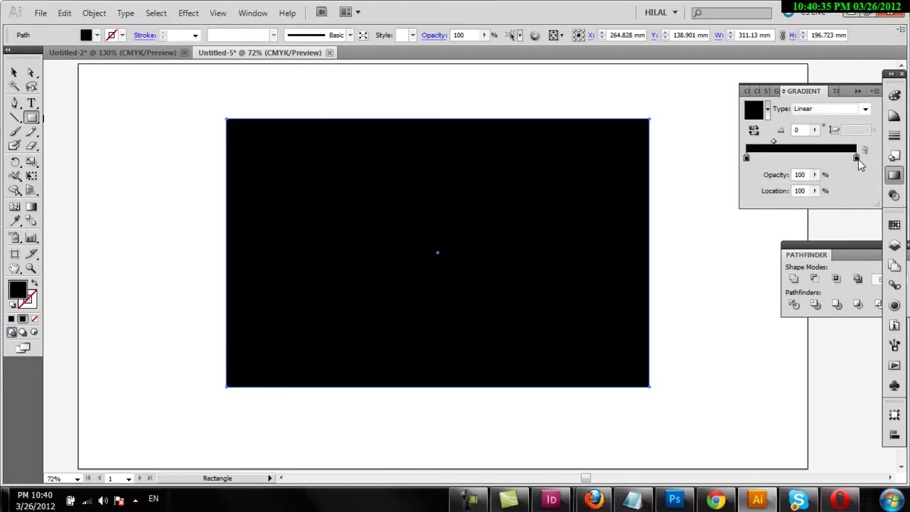
double_click(858, 160)
left_click(740, 190)
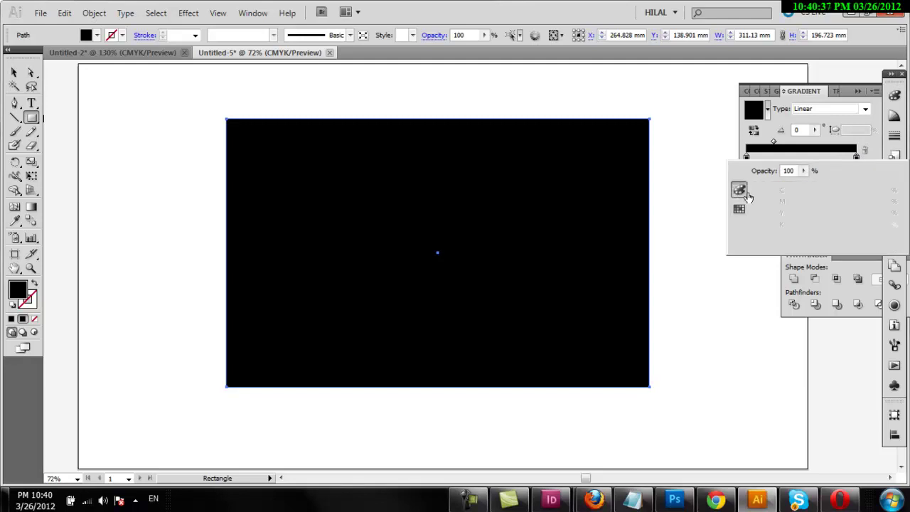
left_click_drag(806, 228, 785, 228)
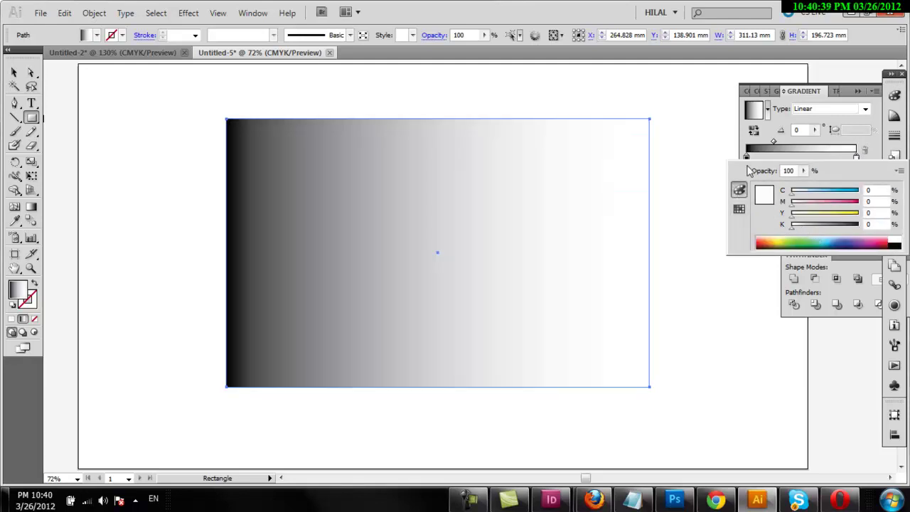
left_click(747, 158)
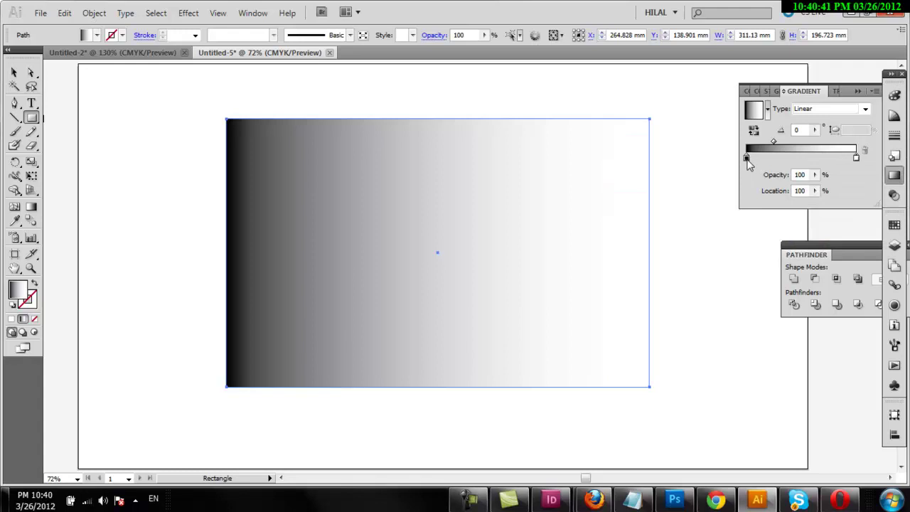
Set the left gradient stop to 30% K grey and make the gradient radial.
double_click(747, 158)
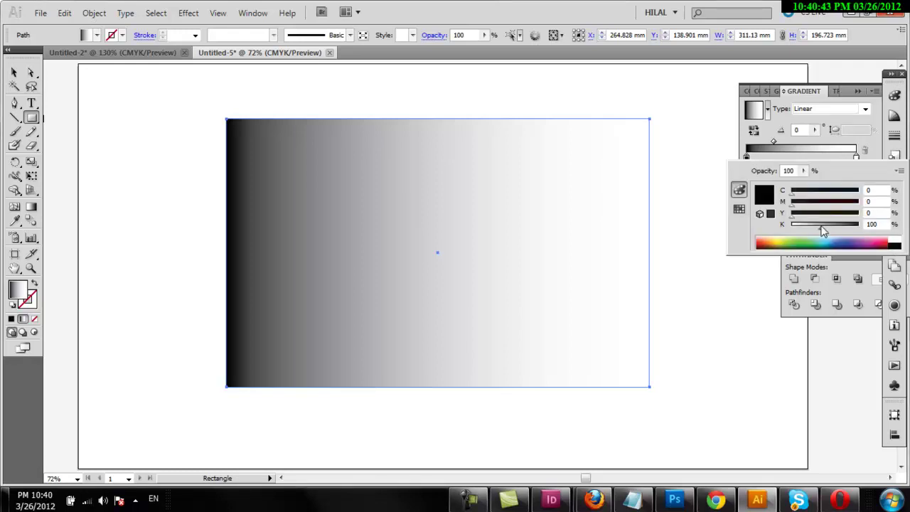
left_click(822, 227)
left_click_drag(820, 232, 815, 233)
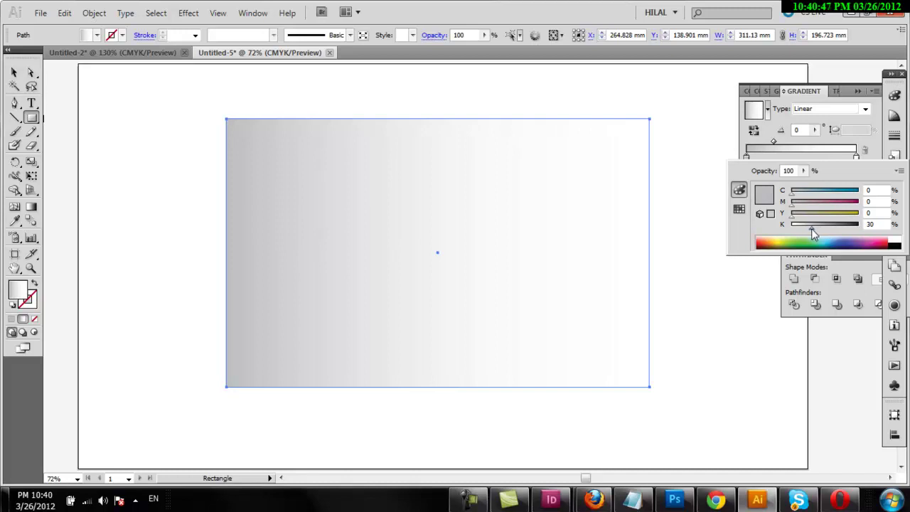
left_click(815, 112)
left_click(814, 110)
left_click(812, 128)
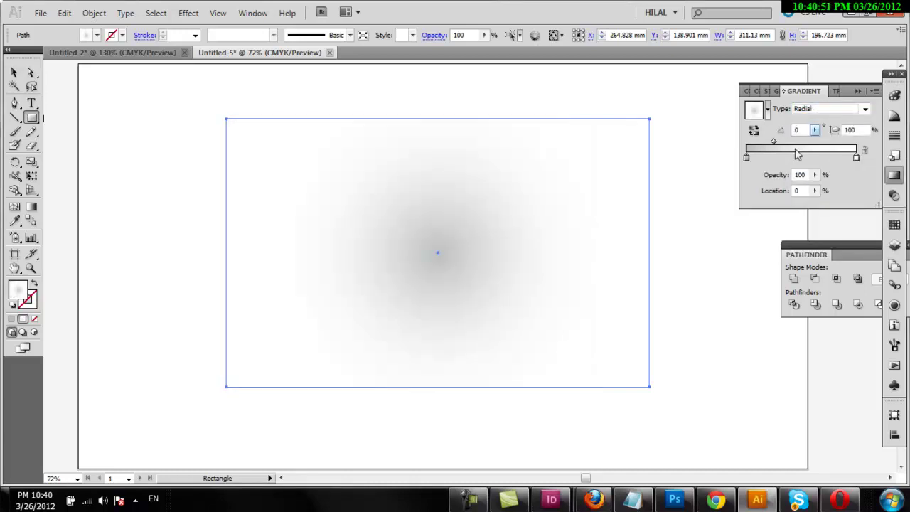
Reverse the radial gradient to a white centre and move its midpoint to about 68.48%.
left_click(755, 133)
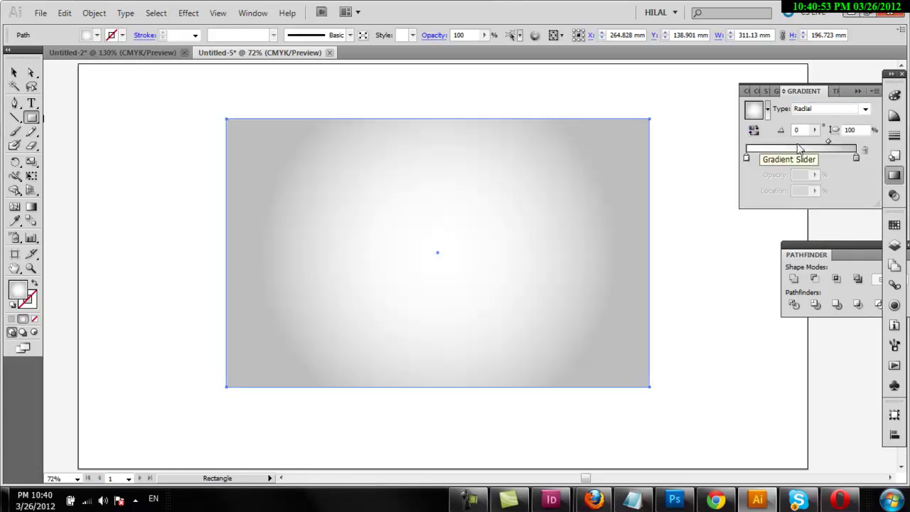
left_click_drag(829, 142, 760, 141)
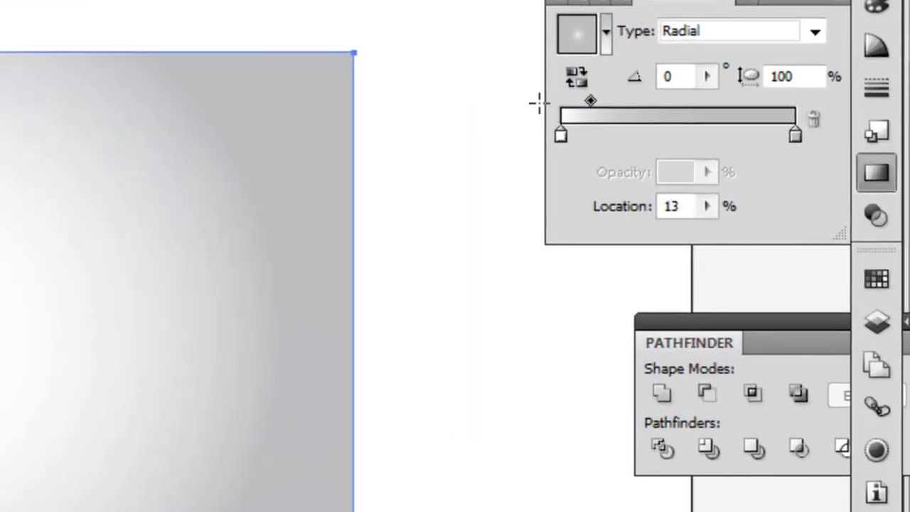
left_click(794, 134)
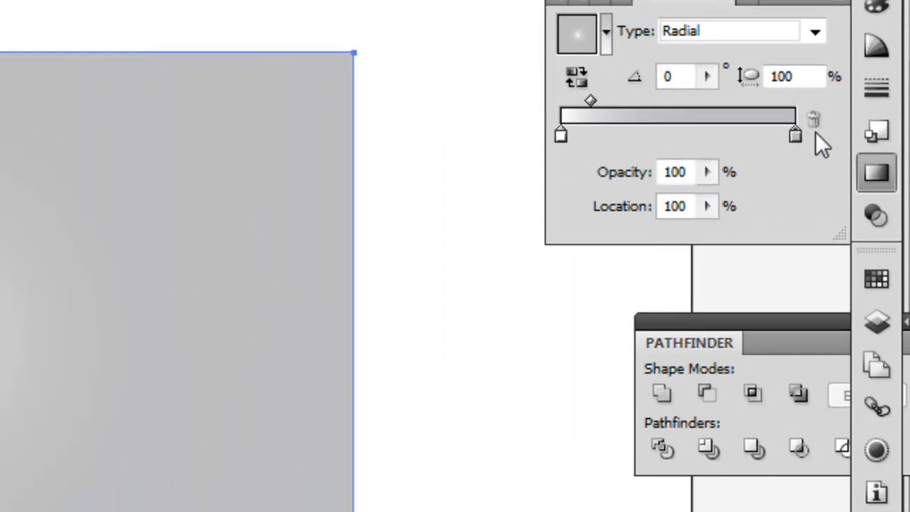
left_click_drag(591, 102, 722, 98)
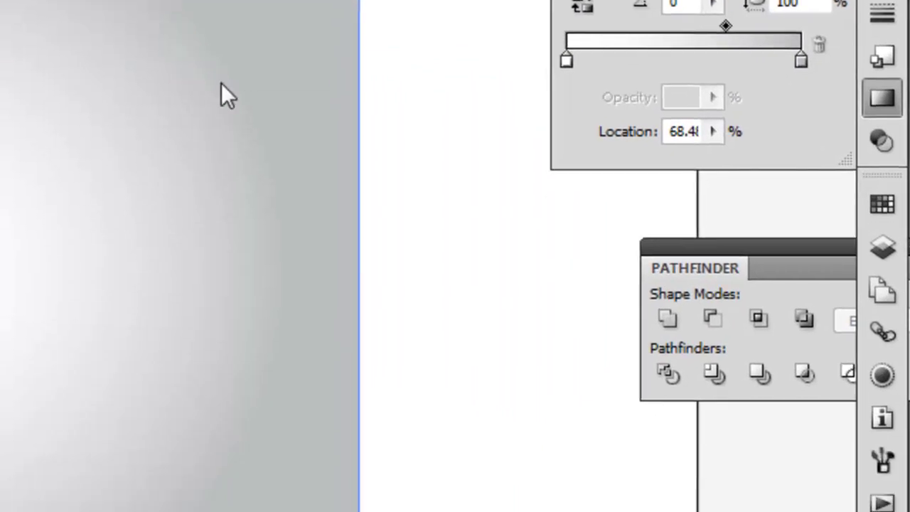
Send the gradient rectangle to the back, behind the logo.
right_click(221, 89)
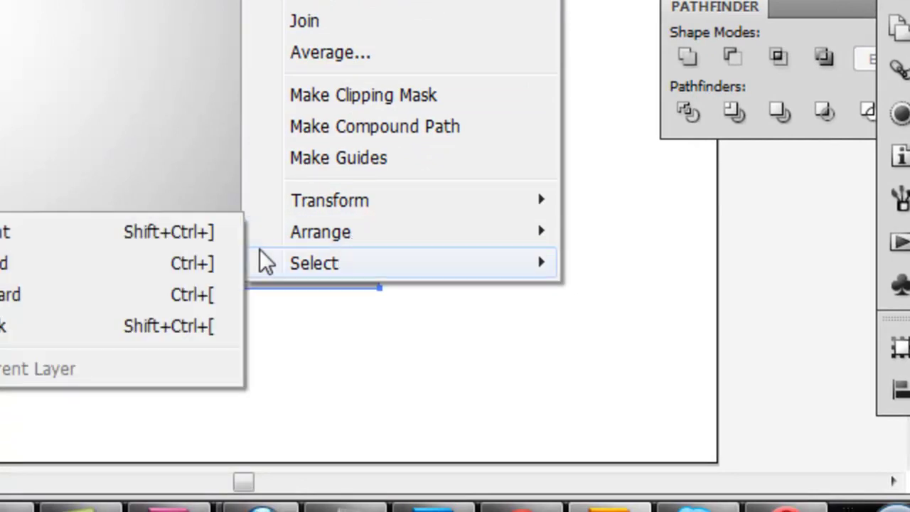
mouse_move(320, 232)
left_click(100, 332)
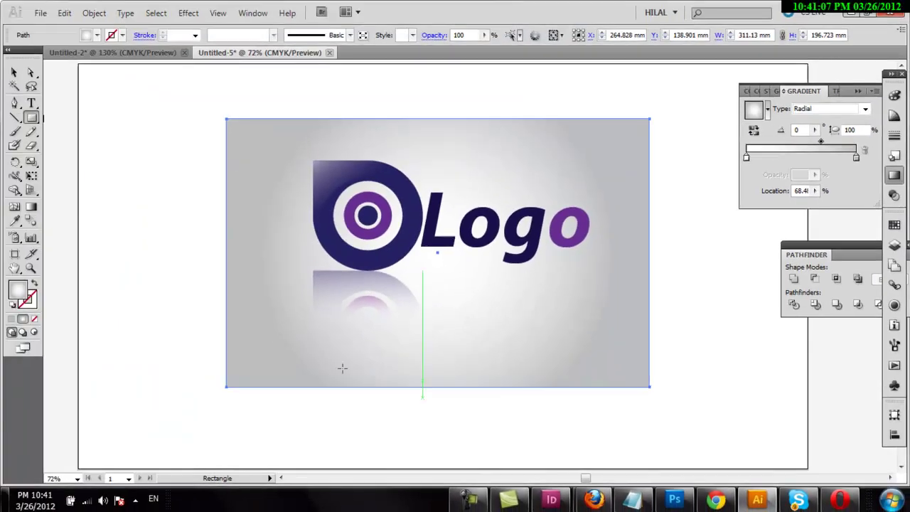
left_click(14, 73)
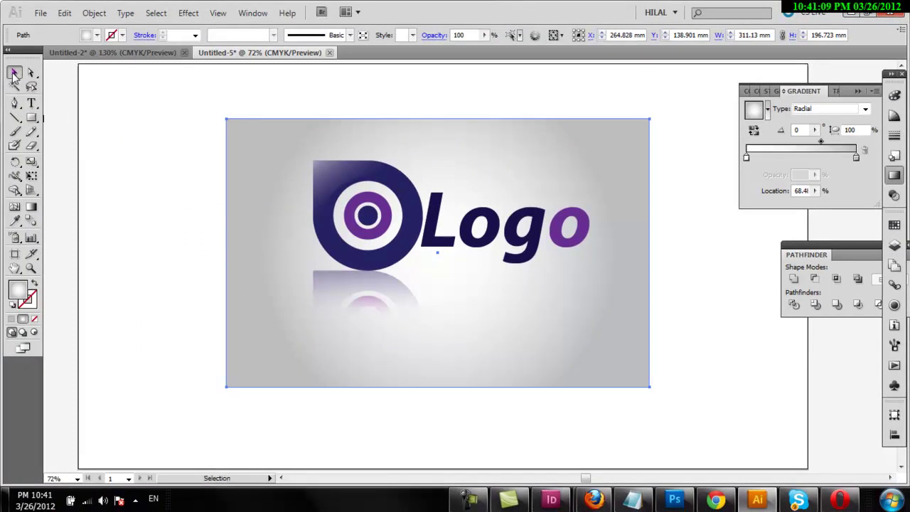
Resize the artboard to about 311.13 × 194.27 mm, matching the gradient rectangle's edges.
left_click(133, 135)
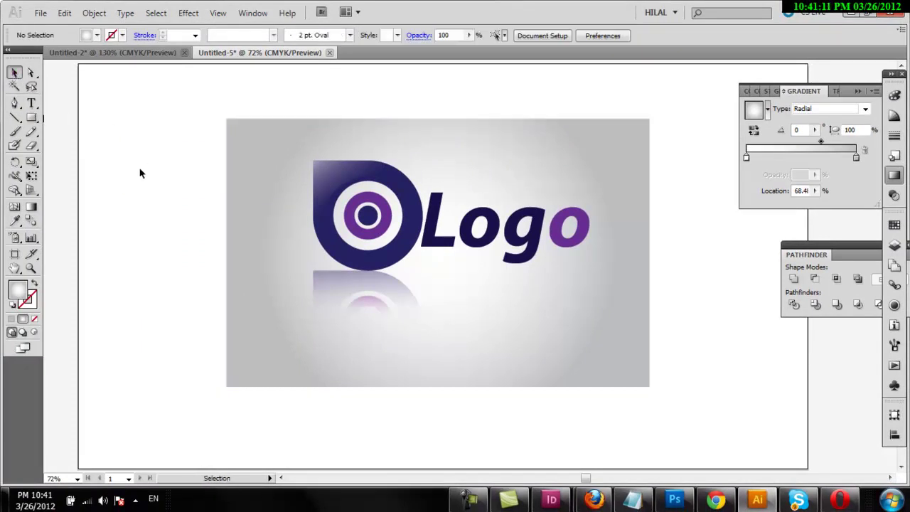
left_click(16, 253)
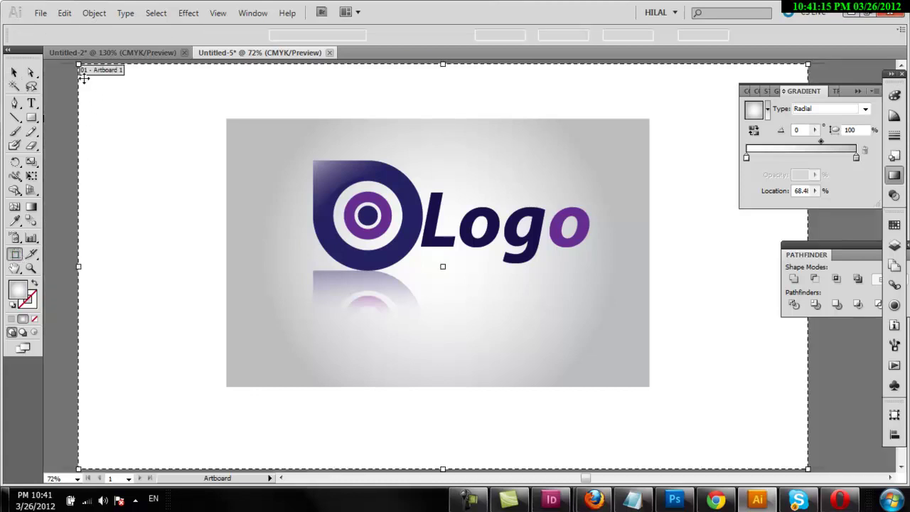
left_click(86, 86)
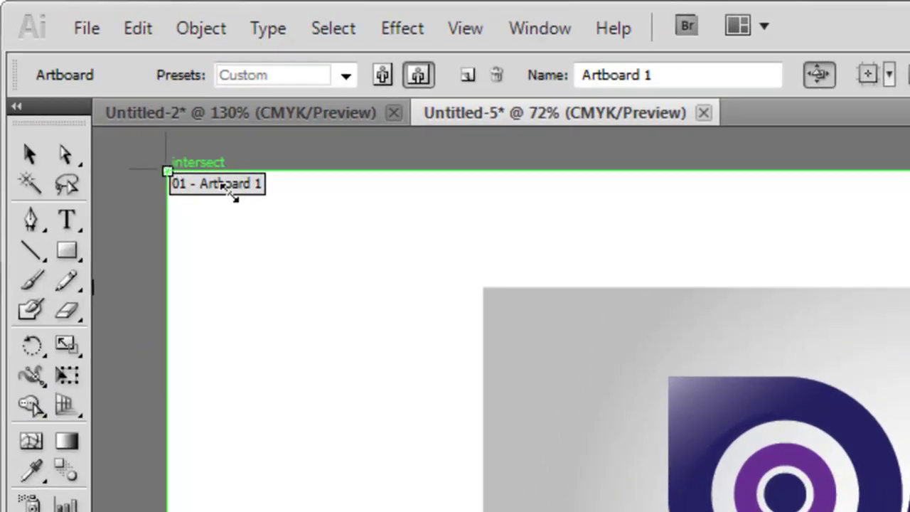
left_click_drag(140, 143, 483, 279)
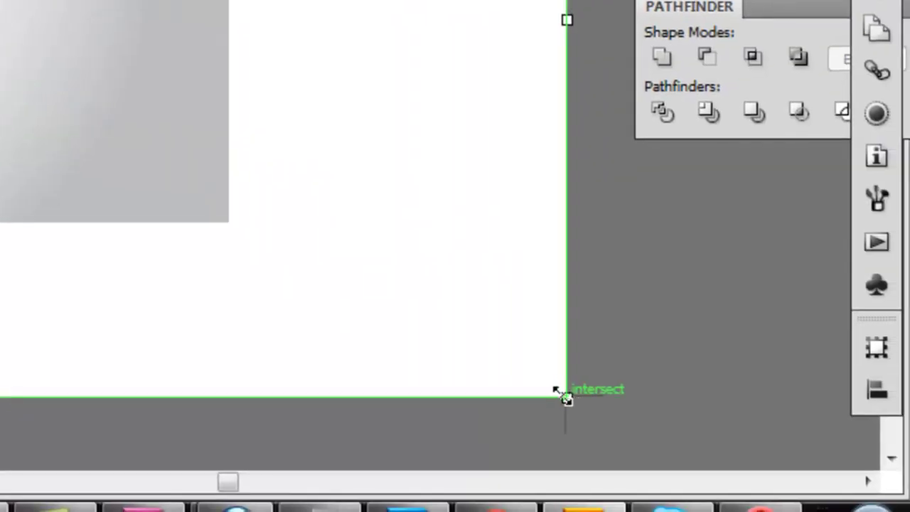
mouse_move(567, 396)
left_mouse_down()
mouse_move(268, 250)
mouse_move(229, 217)
left_mouse_up()
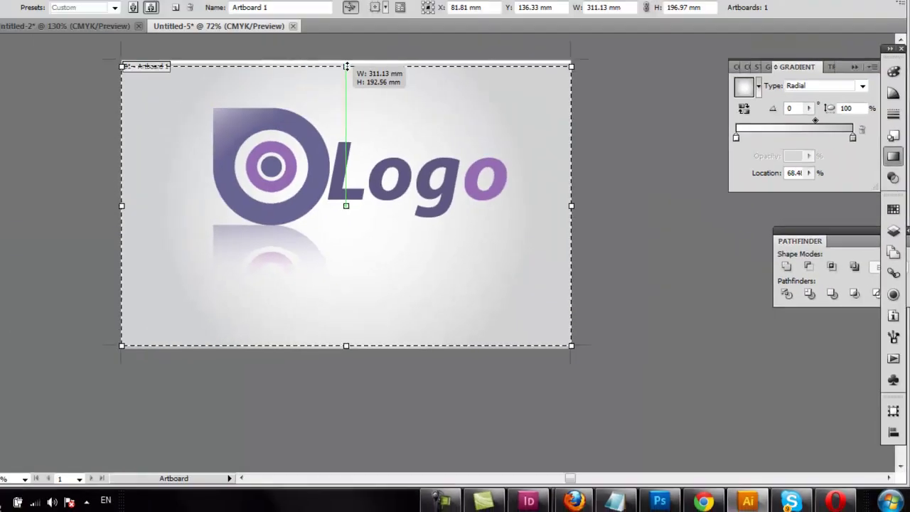
left_click_drag(380, 86, 380, 89)
left_click(14, 73)
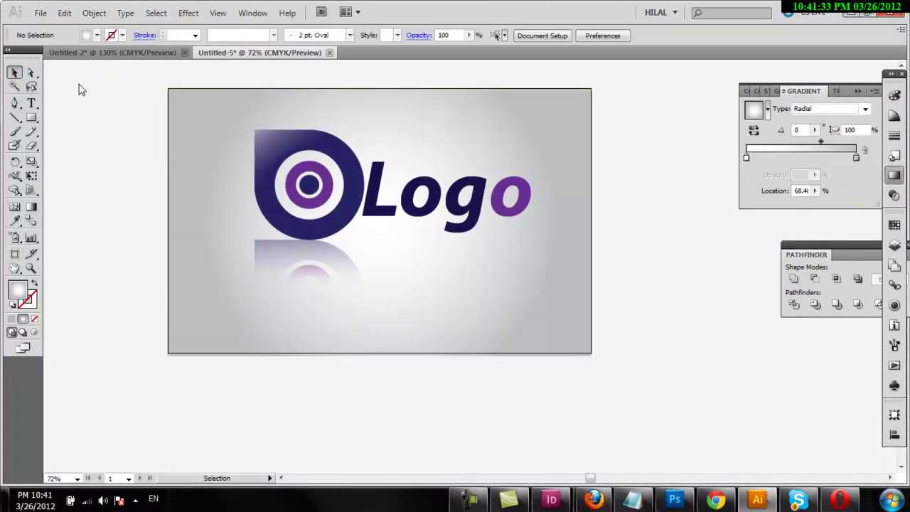
left_click_drag(321, 439, 382, 481)
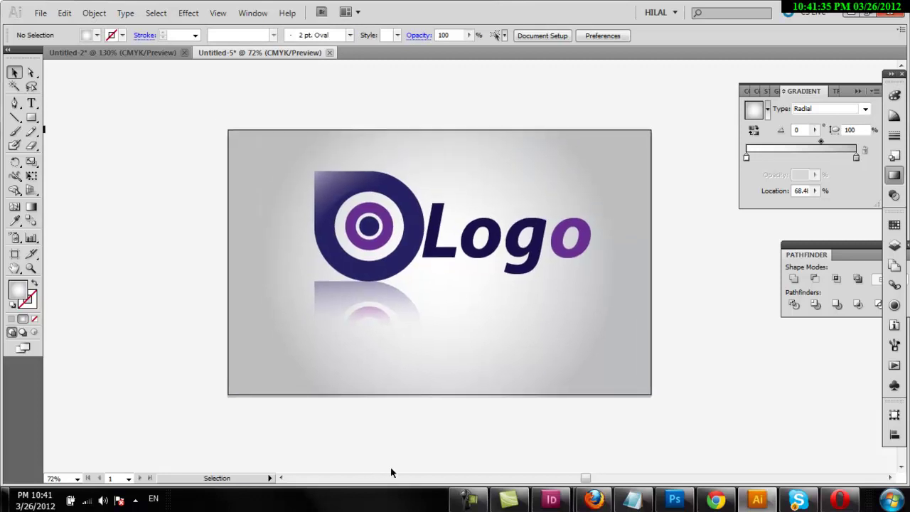
Zoom in on the logo, collapse the Gradient panel and close the Pathfinder panel.
left_click(30, 268)
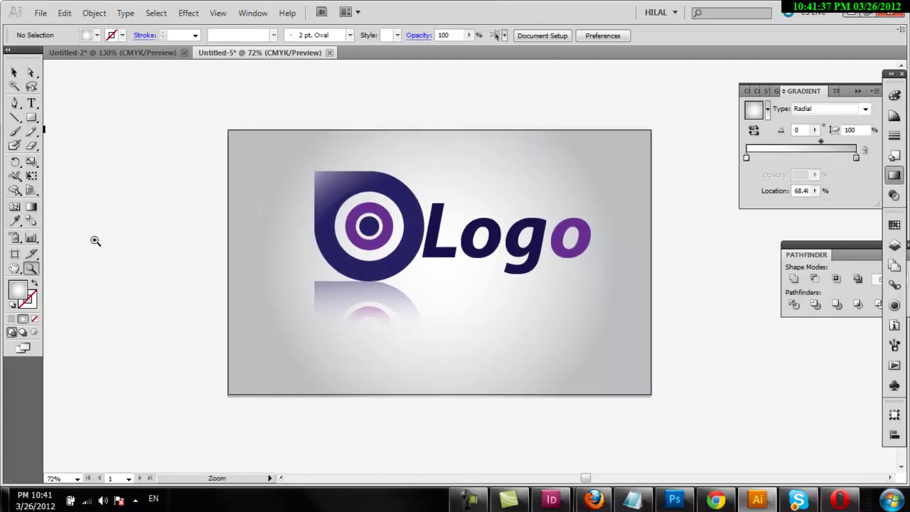
mouse_move(273, 153)
left_mouse_down()
mouse_move(622, 358)
mouse_move(620, 366)
left_mouse_up()
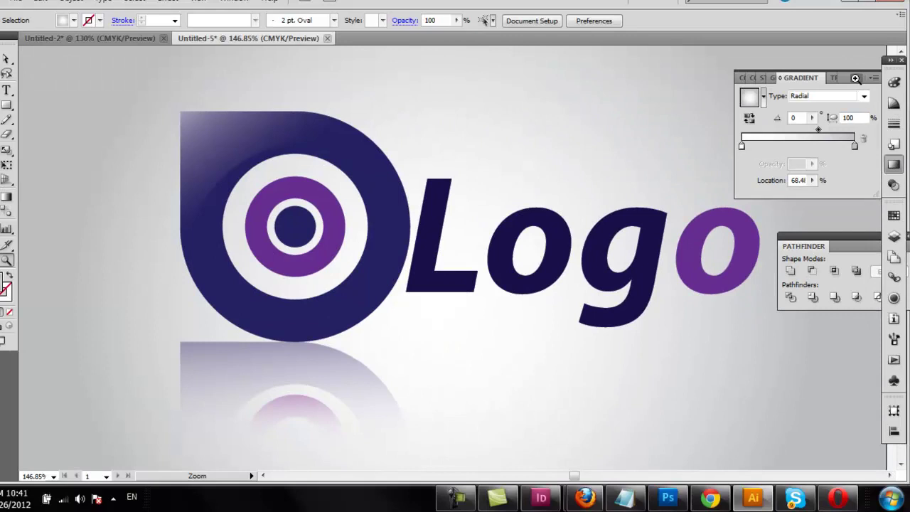
left_click(856, 77)
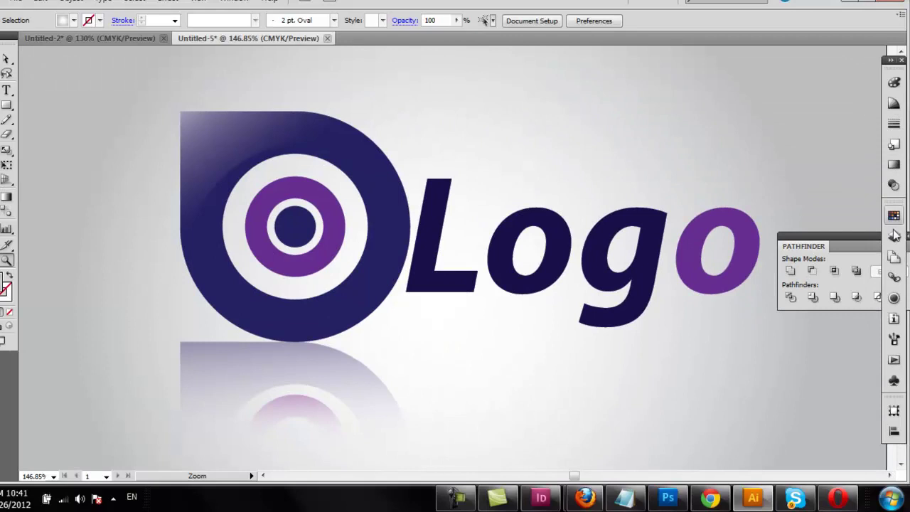
left_click_drag(862, 239, 778, 234)
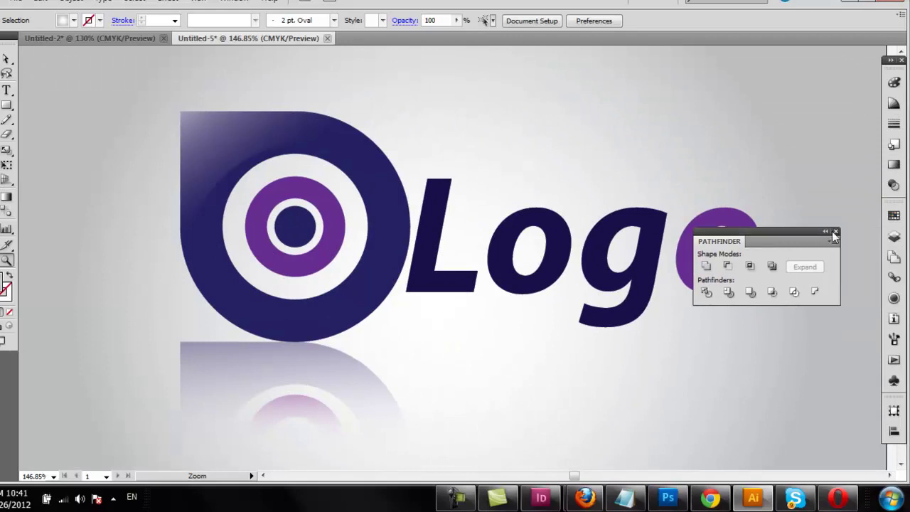
left_click(836, 231)
left_click(671, 2)
left_click(675, 10)
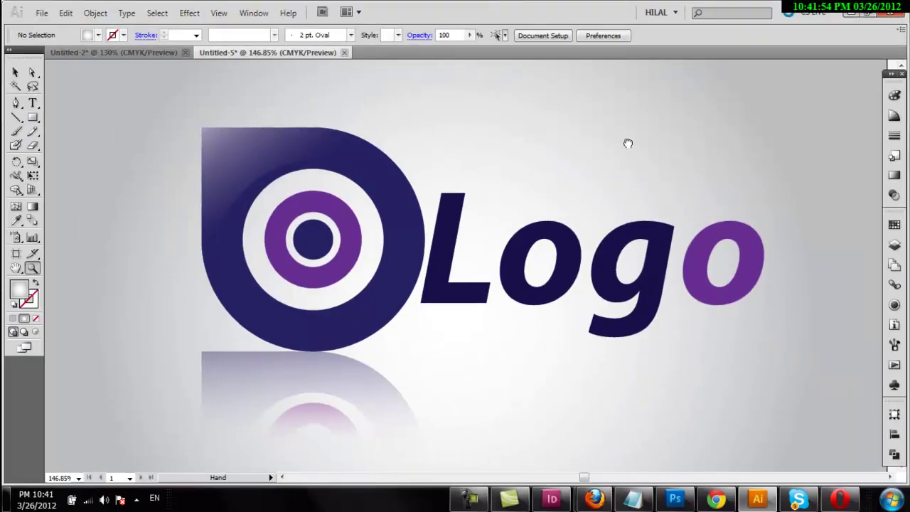
mouse_move(628, 142)
left_mouse_down()
mouse_move(630, 164)
mouse_move(613, 143)
left_mouse_up()
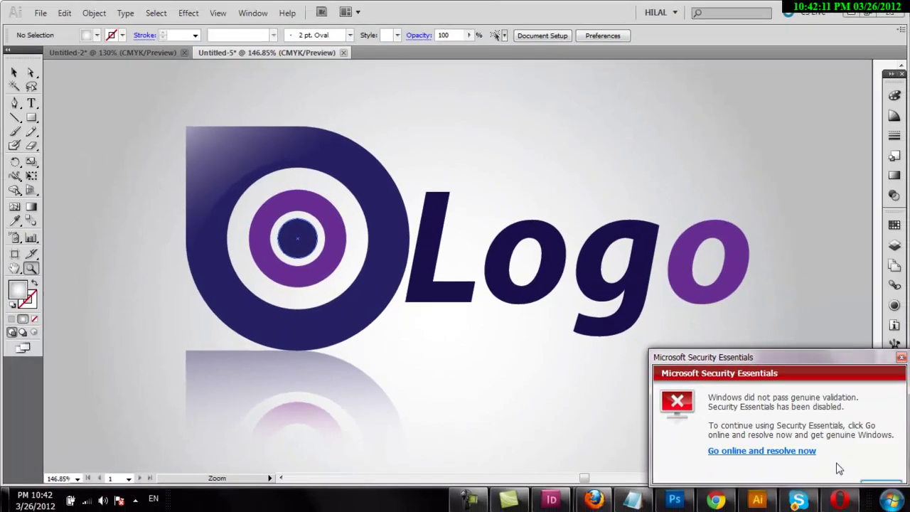
Zoom out to the whole artboard and lock the gradient background with Ctrl+2.
key("ctrl+1")
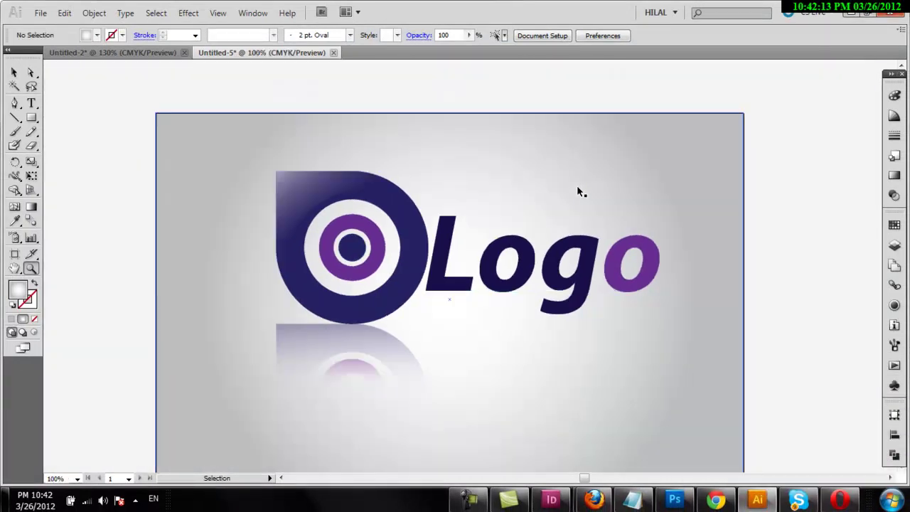
key("ctrl+minus")
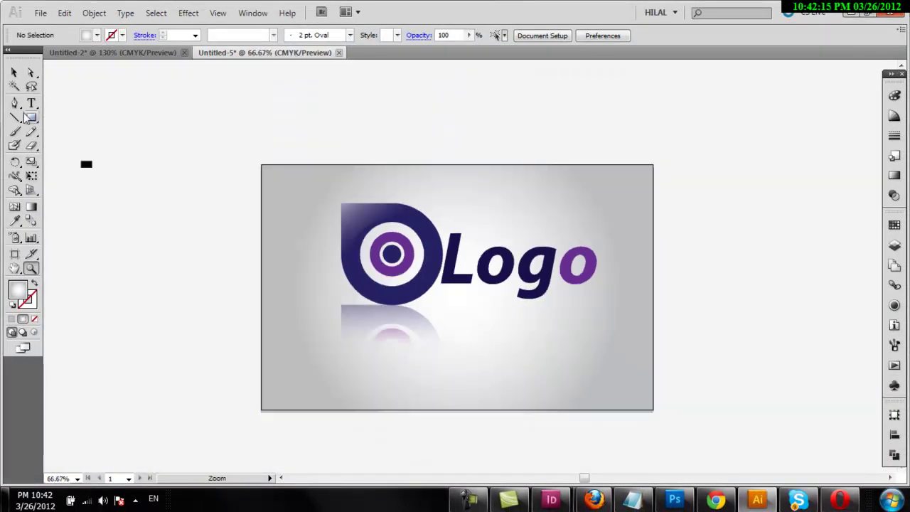
left_click(14, 72)
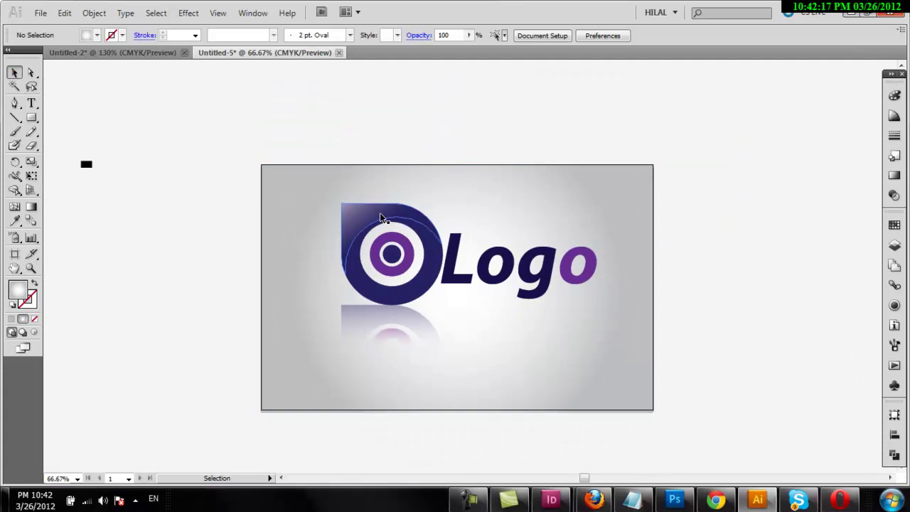
left_click(305, 192)
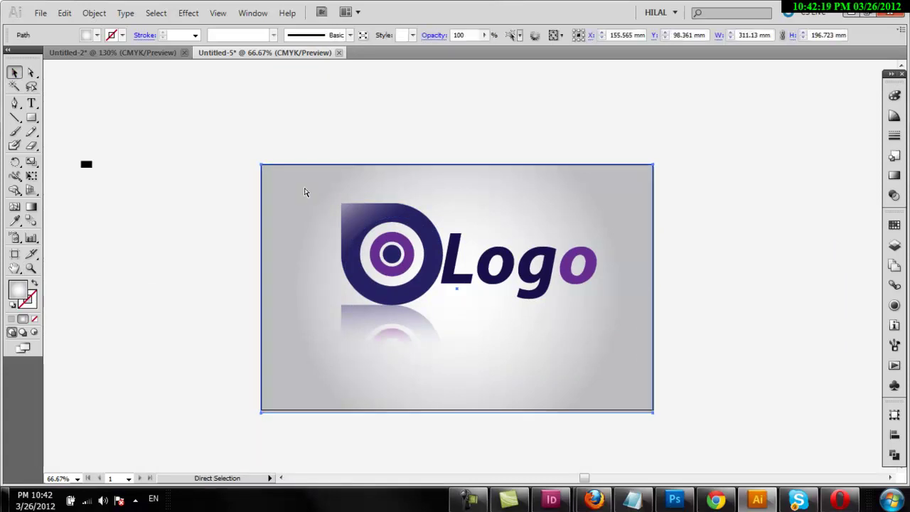
key("ctrl+2")
Move the logo group slightly lower to about Y 118.77 mm and show the recorder controls.
mouse_move(305, 188)
left_mouse_down()
mouse_move(547, 349)
mouse_move(589, 341)
left_mouse_up()
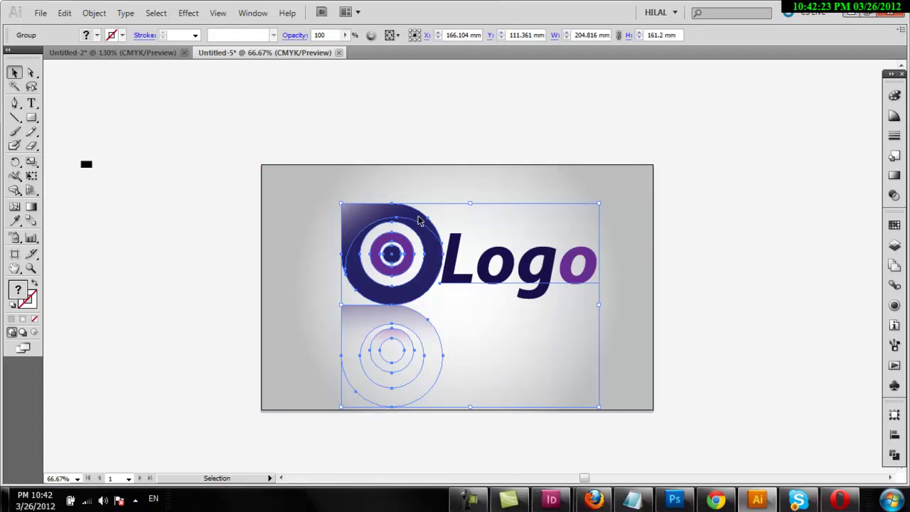
left_click_drag(419, 221, 424, 231)
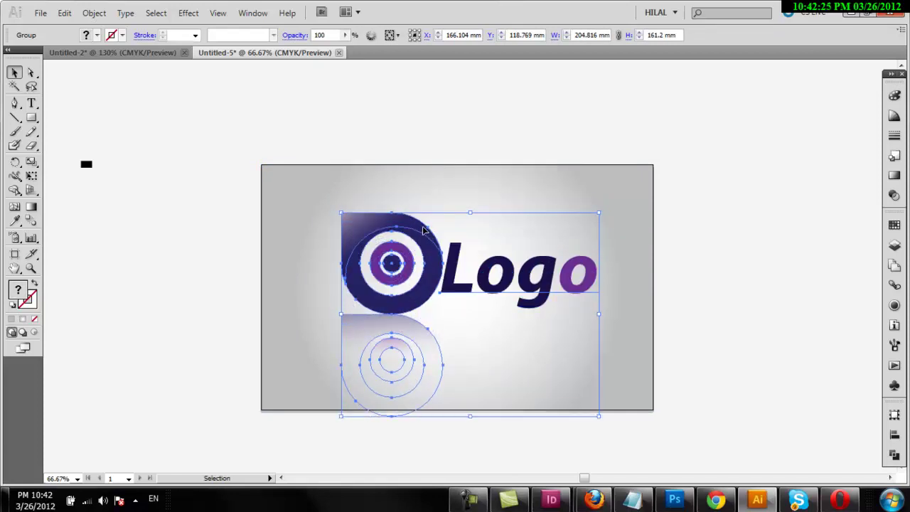
left_click(730, 228)
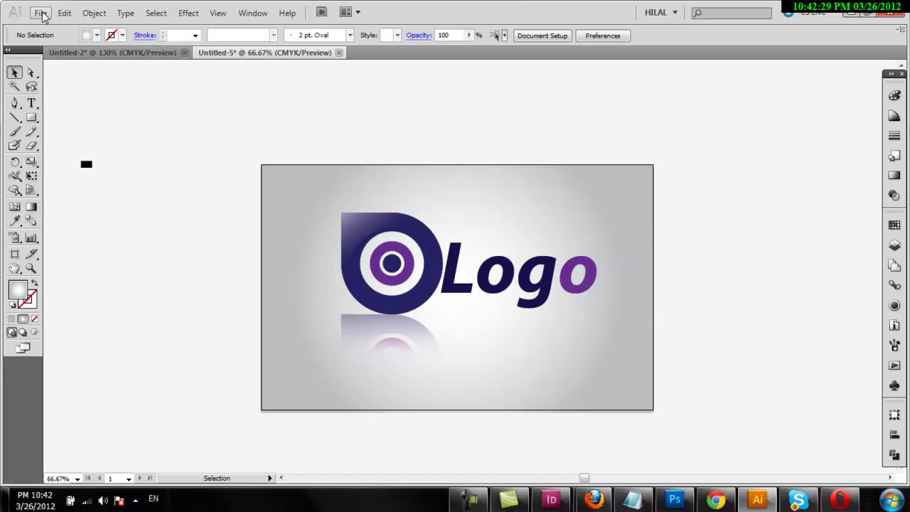
left_click(468, 500)
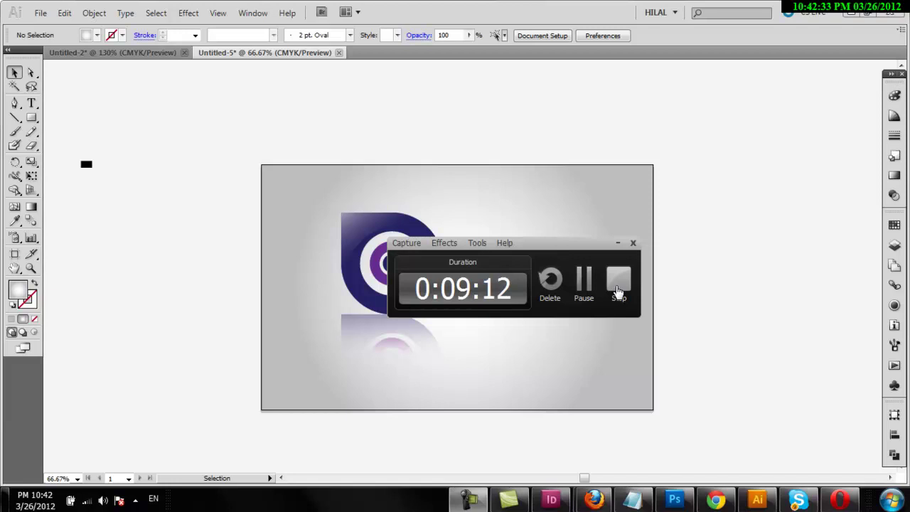
Stop the screen recording at about 9:13, ending the tutorial capture.
left_click(619, 292)
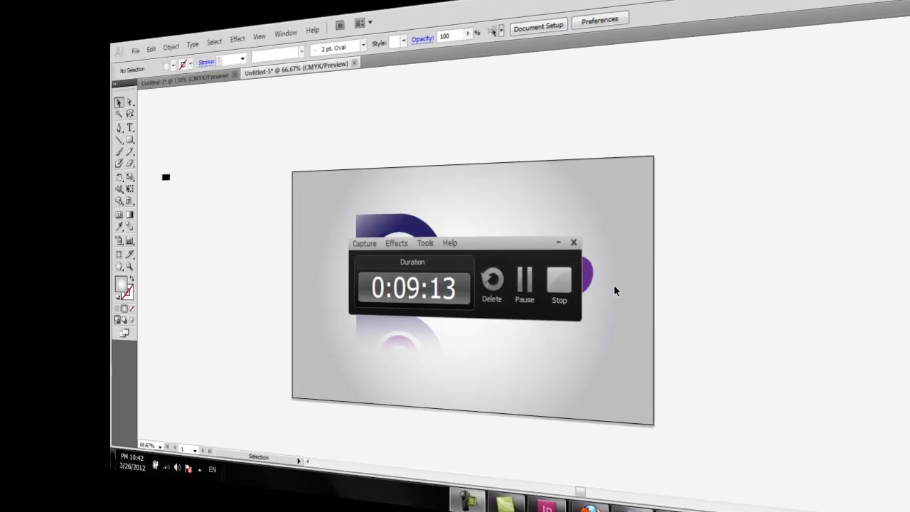